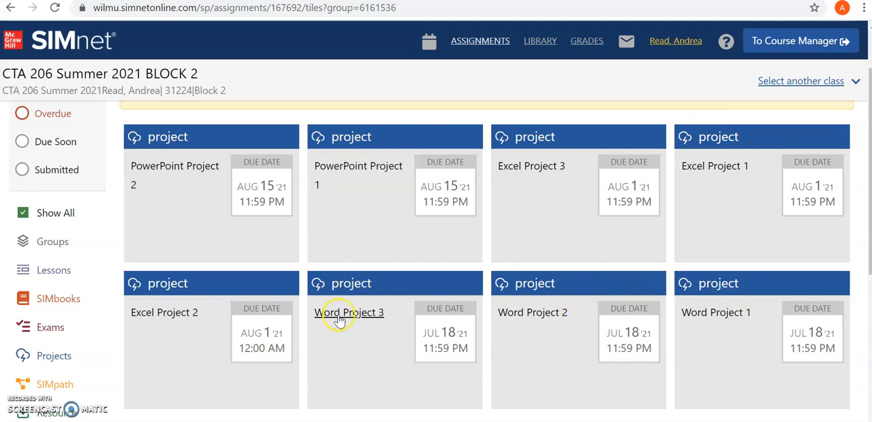
# Download the start file of the Word Project 1 assignment and open it in Word with editing enabled.
pyautogui.click(740, 301)
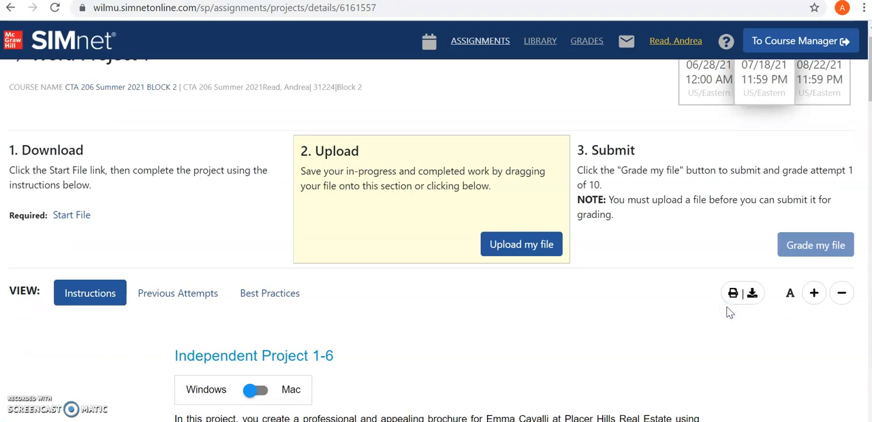
pyautogui.scroll(1, 729, 312)
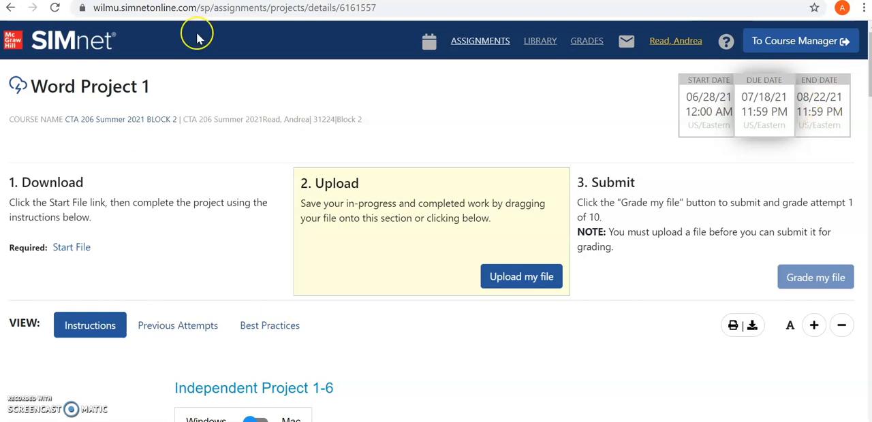
pyautogui.click(64, 251)
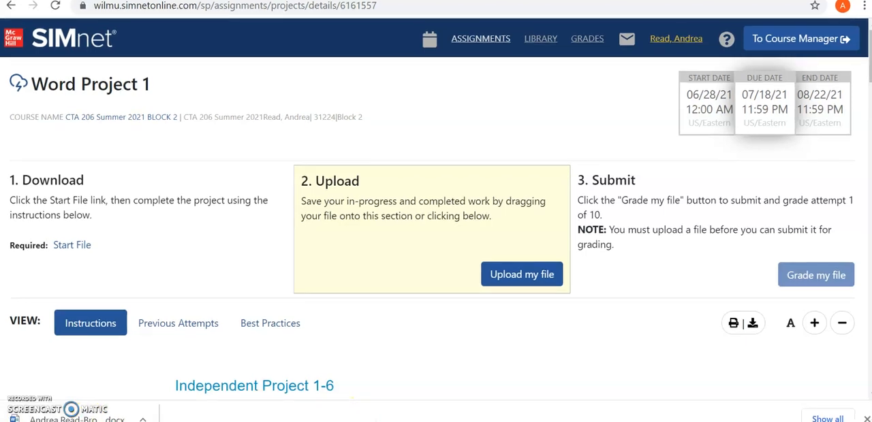
pyautogui.click(96, 410)
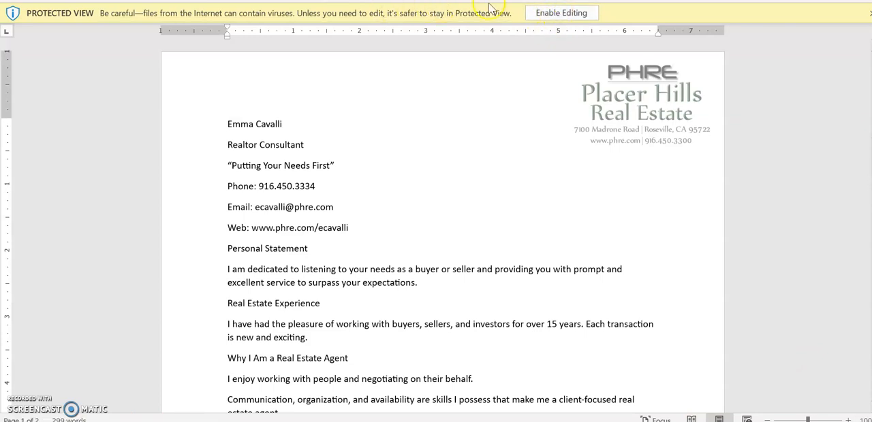
pyautogui.click(560, 13)
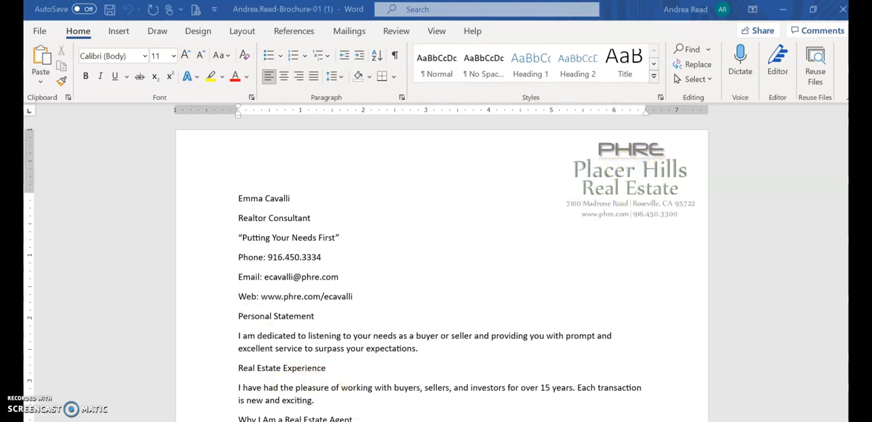
# Switch back to the SIMnet project page in the browser and review the project's Best Practices.
pyautogui.hotkey('alt', 'Tab')
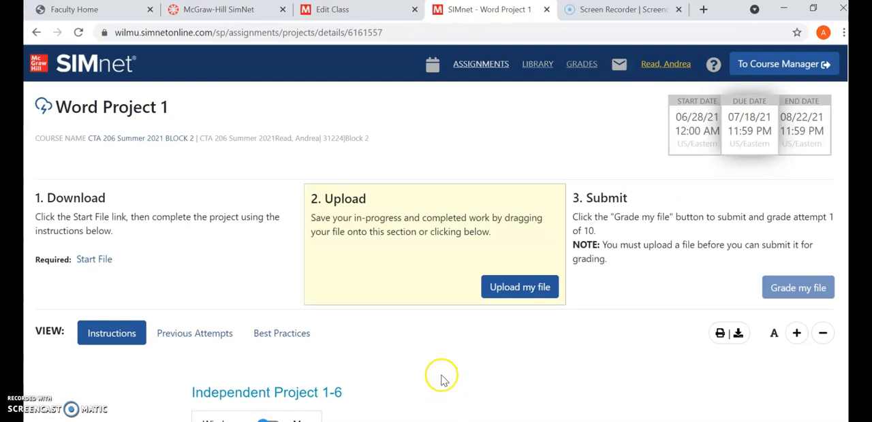
pyautogui.click(290, 334)
pyautogui.scroll(-4, 305, 334)
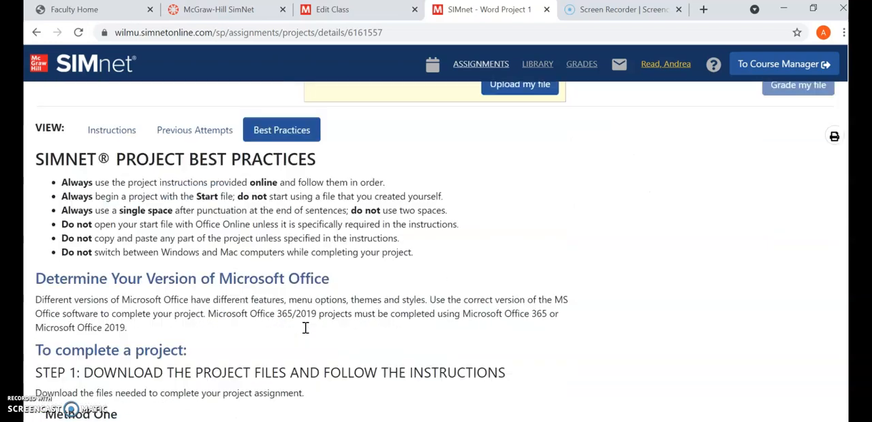
pyautogui.scroll(4, 306, 333)
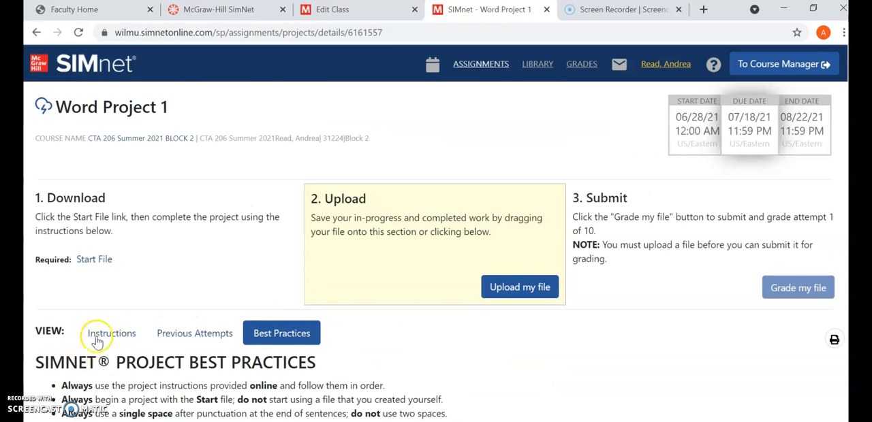
# Return to the project instructions and mark steps 1 and 2 of the checklist as done.
pyautogui.click(119, 337)
pyautogui.scroll(-5, 458, 322)
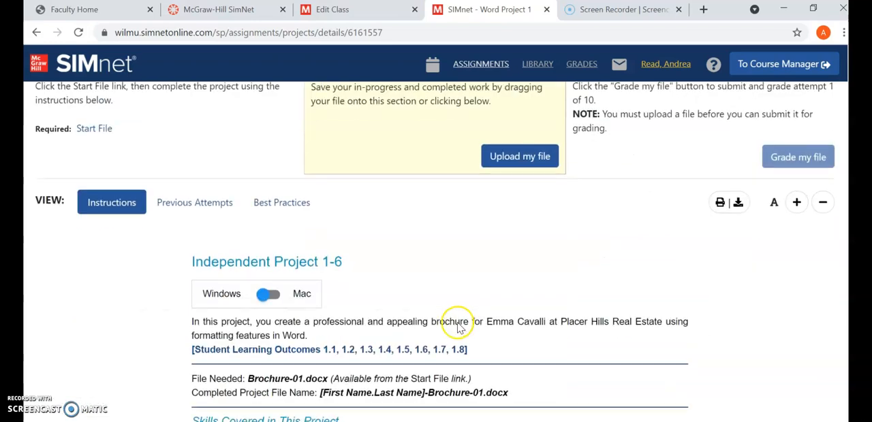
pyautogui.scroll(-5, 458, 321)
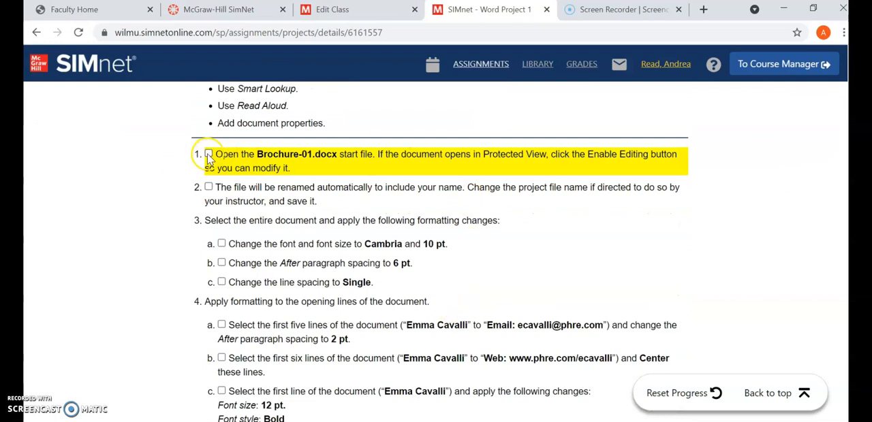
pyautogui.click(209, 155)
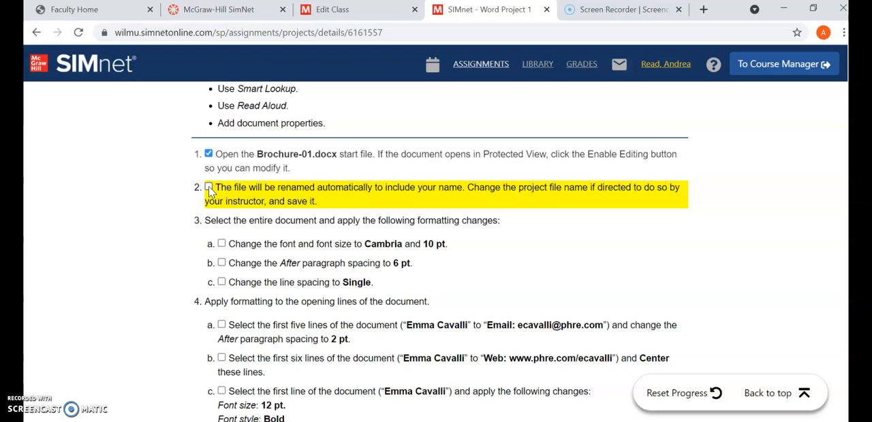
pyautogui.click(209, 188)
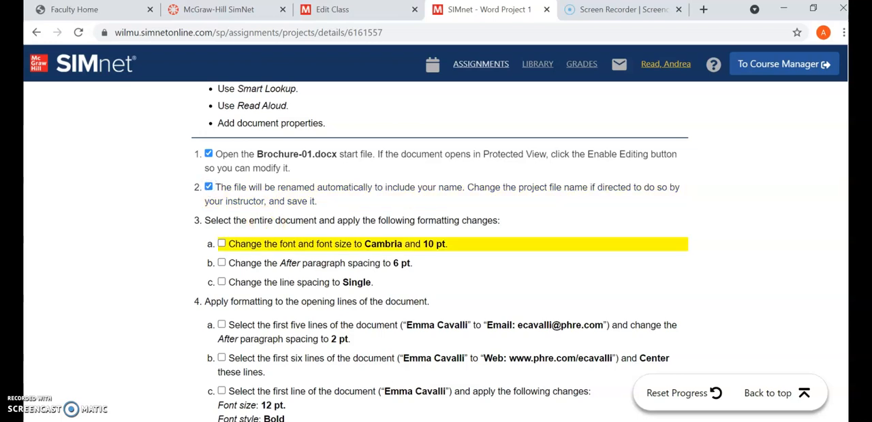
# Switch to Word and save the brochure document in the Downloads folder as Word Project 1.
pyautogui.hotkey('alt', 'Tab')
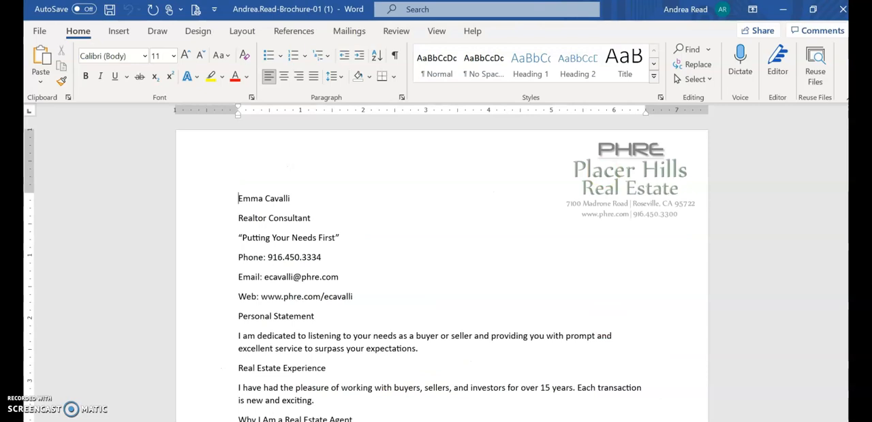
pyautogui.click(39, 30)
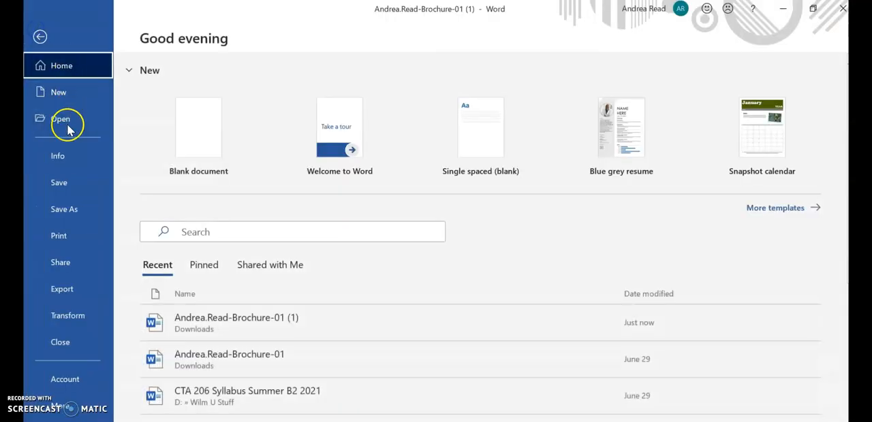
pyautogui.click(65, 209)
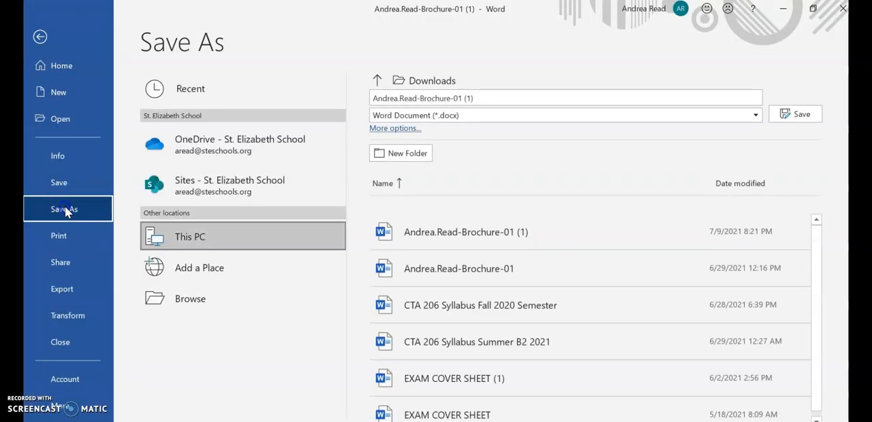
pyautogui.click(190, 301)
pyautogui.moveTo(157, 139); pyautogui.dragTo(161, 66)
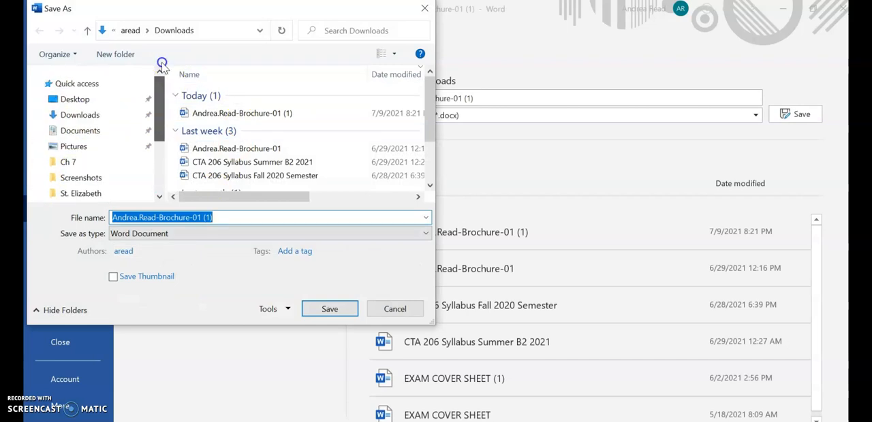
pyautogui.click(80, 117)
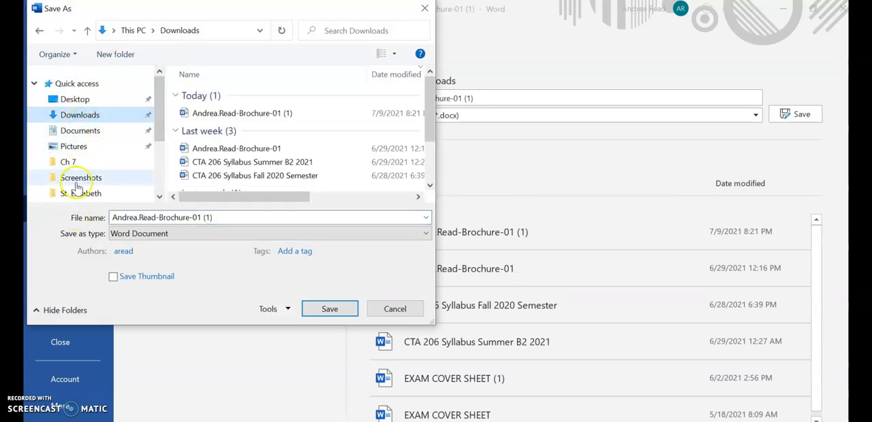
pyautogui.click(220, 217)
pyautogui.write('Word Project 1')
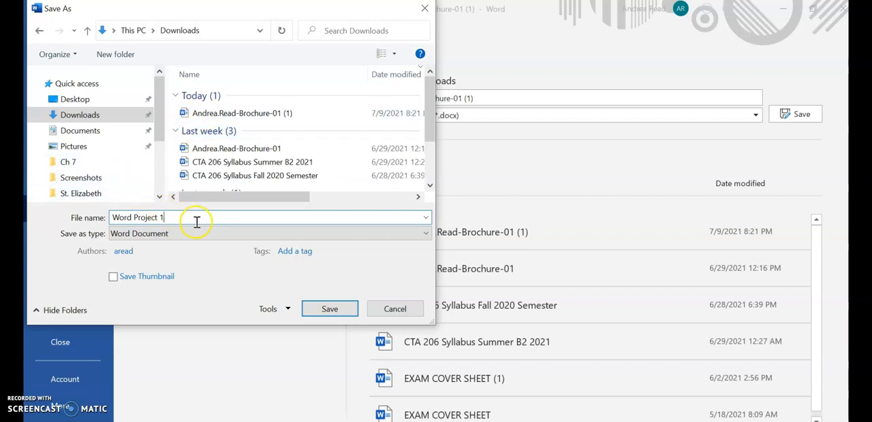
pyautogui.click(331, 308)
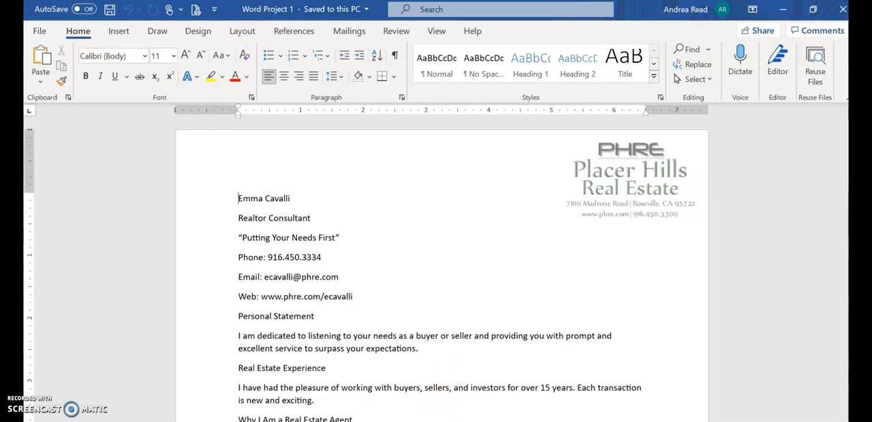
# Look over the project instructions and the list of covered skills in the browser, and return to the Word document.
pyautogui.hotkey('alt', 'Tab')
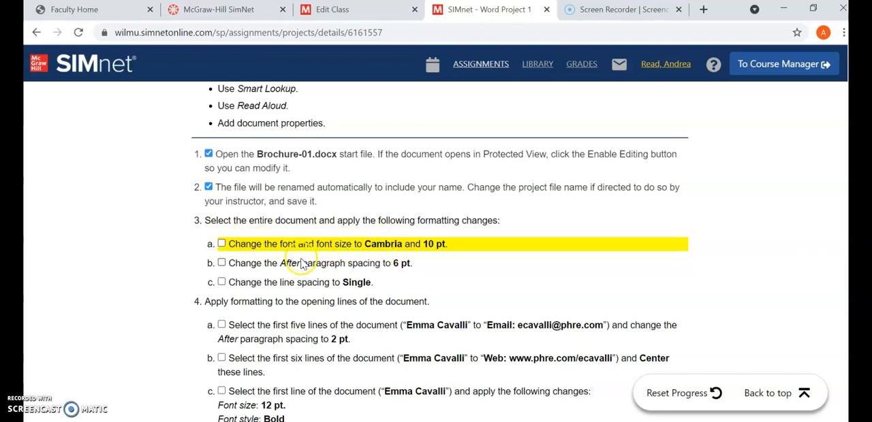
pyautogui.scroll(-7, 302, 263)
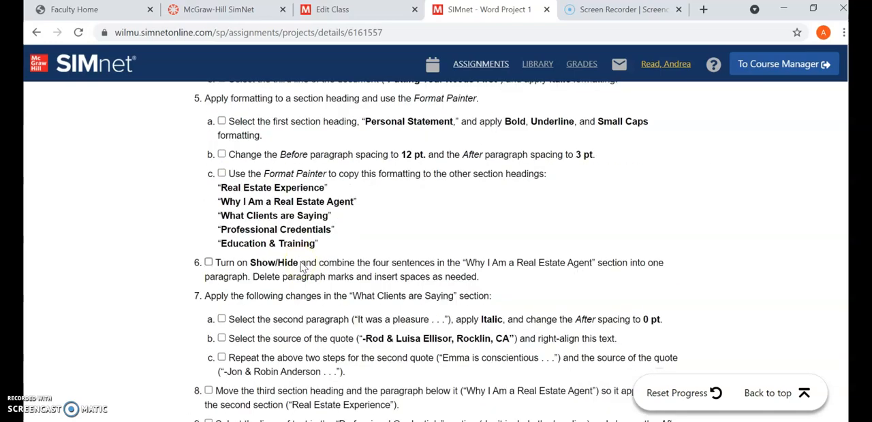
pyautogui.scroll(10, 302, 267)
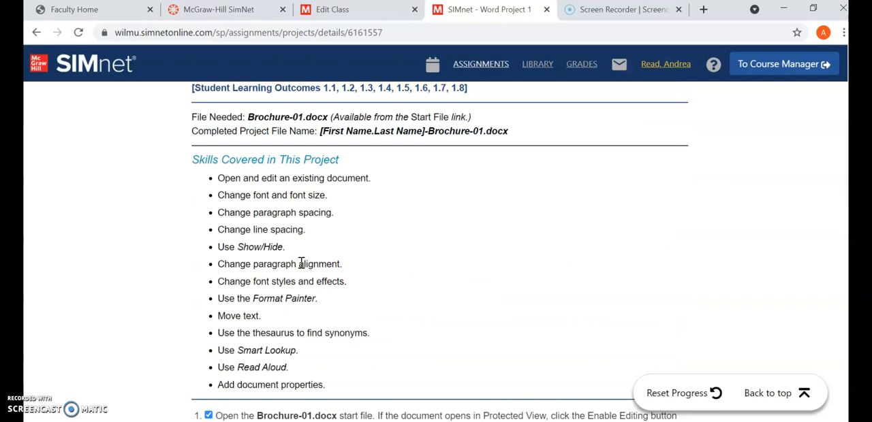
pyautogui.scroll(3, 302, 263)
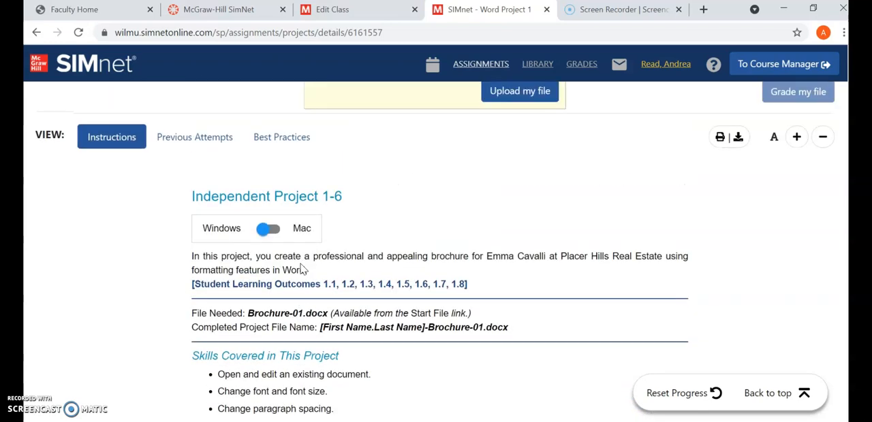
pyautogui.click(36, 420)
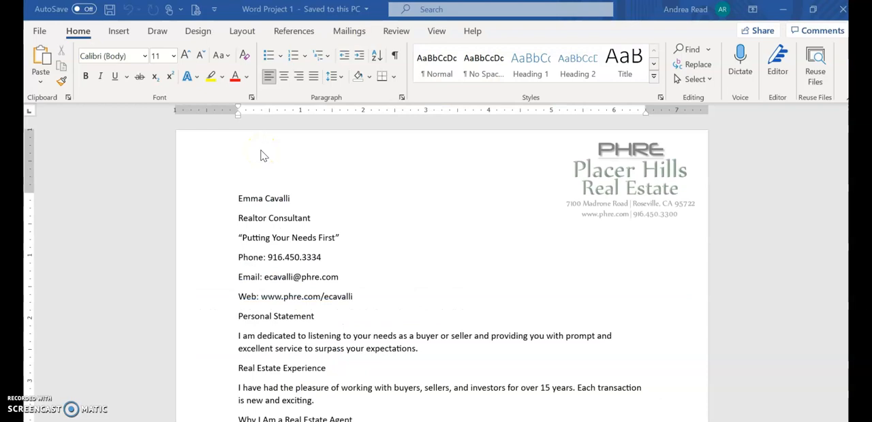
pyautogui.click(73, 35)
pyautogui.click(75, 37)
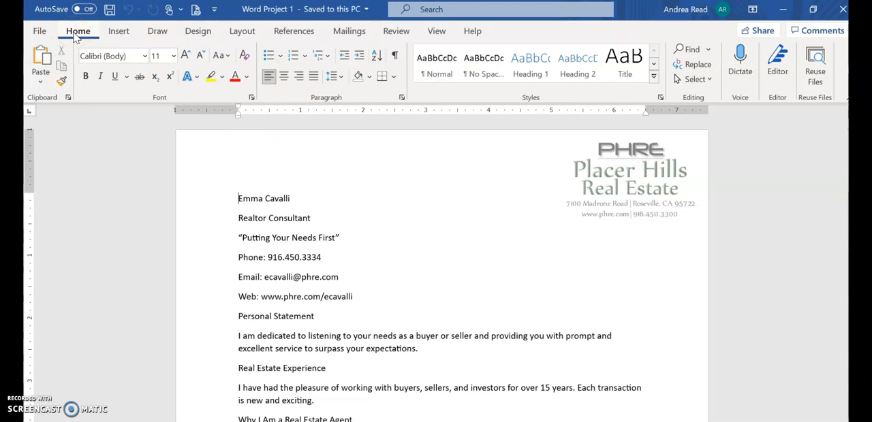
pyautogui.click(41, 32)
pyautogui.press('Escape')
pyautogui.click(43, 32)
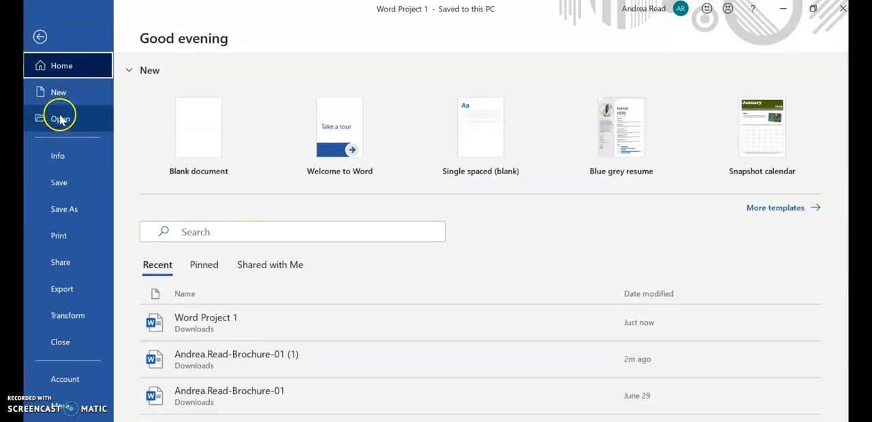
pyautogui.click(37, 34)
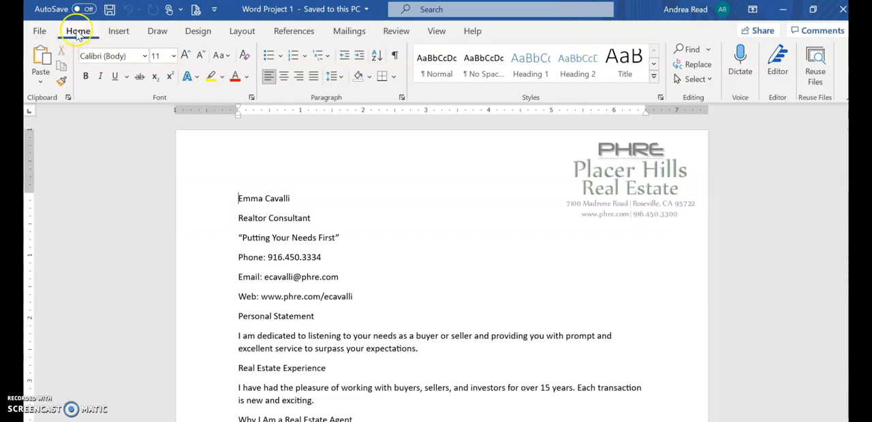
pyautogui.click(121, 31)
pyautogui.click(157, 31)
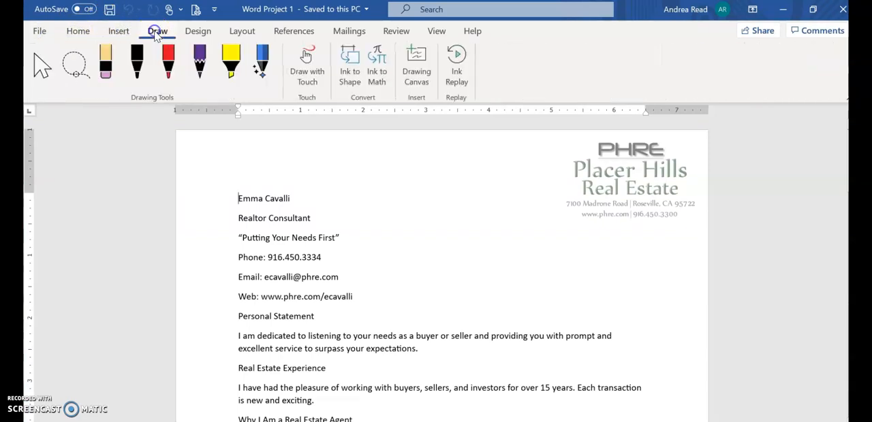
pyautogui.click(79, 31)
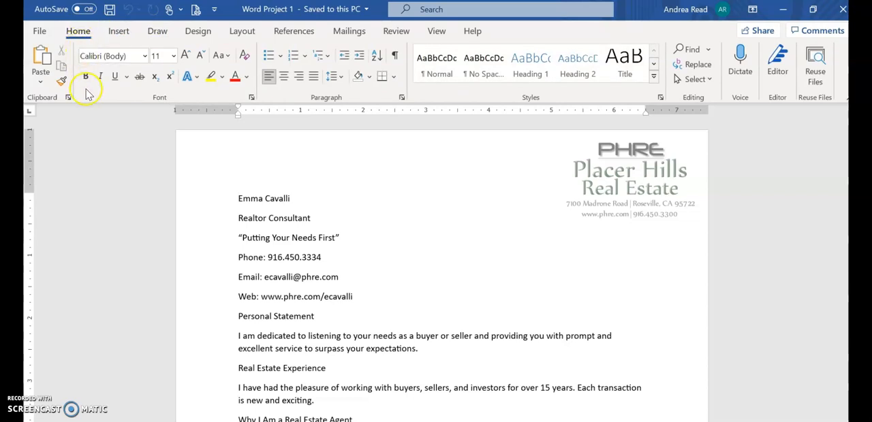
pyautogui.click(612, 79)
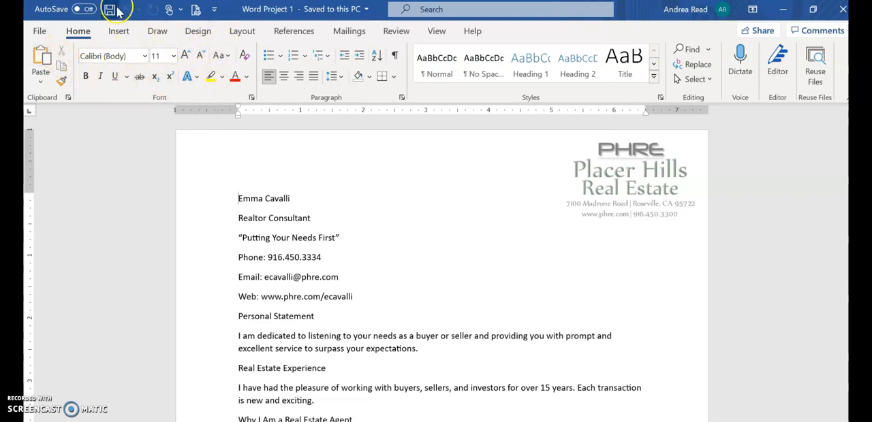
# Try bold, italic and underline in turn on the document's first line, removing each format again.
pyautogui.moveTo(239, 198); pyautogui.dragTo(336, 195)
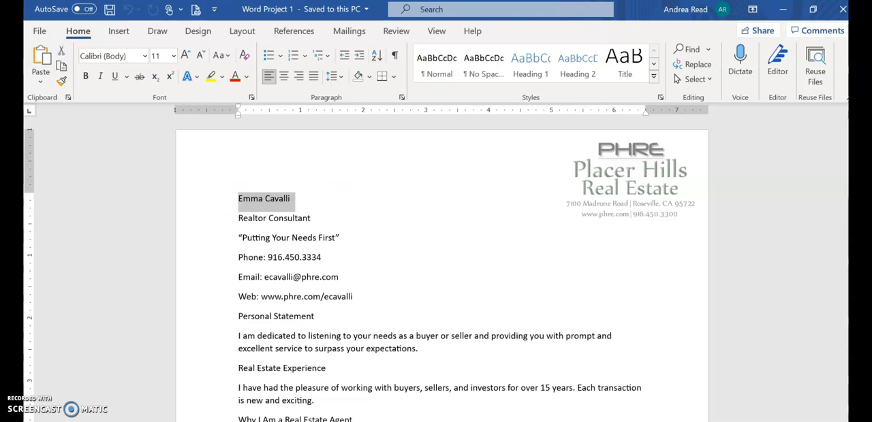
pyautogui.click(821, 421)
pyautogui.click(821, 421)
pyautogui.click(821, 421)
pyautogui.click(821, 421)
pyautogui.click(821, 421)
pyautogui.click(821, 421)
pyautogui.click(820, 421)
pyautogui.click(821, 421)
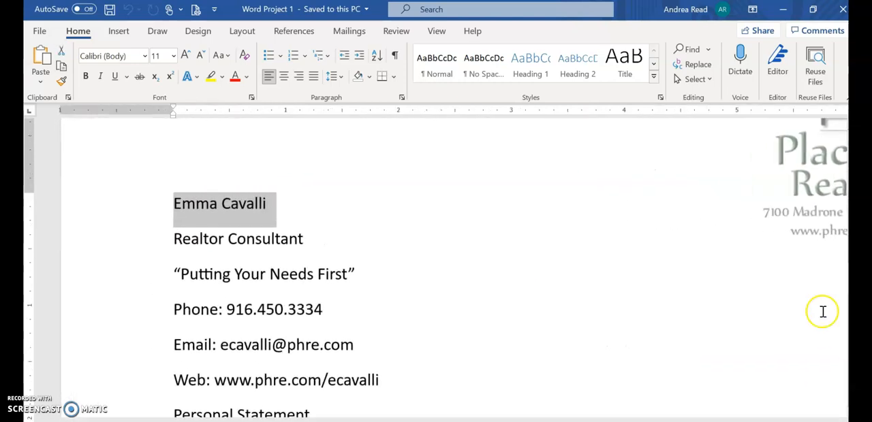
pyautogui.click(85, 77)
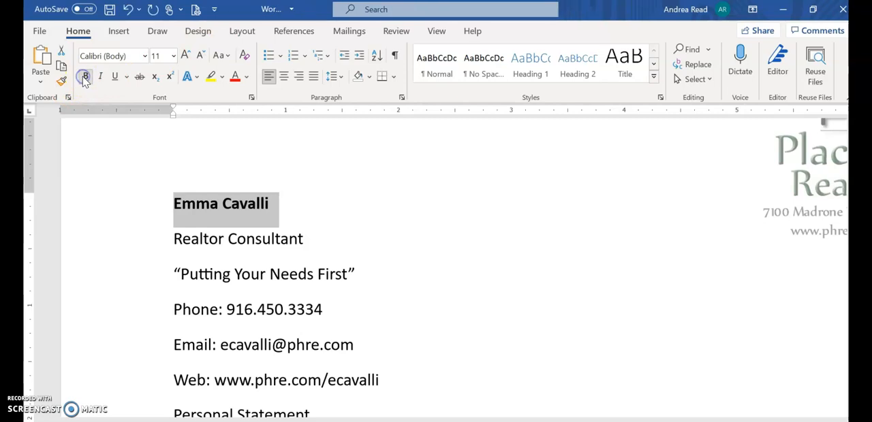
pyautogui.click(86, 78)
pyautogui.click(102, 78)
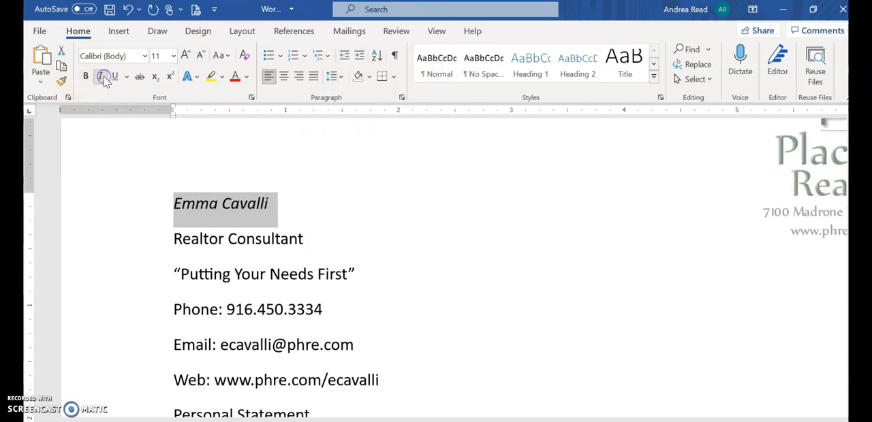
pyautogui.click(104, 78)
pyautogui.click(115, 77)
pyautogui.click(114, 77)
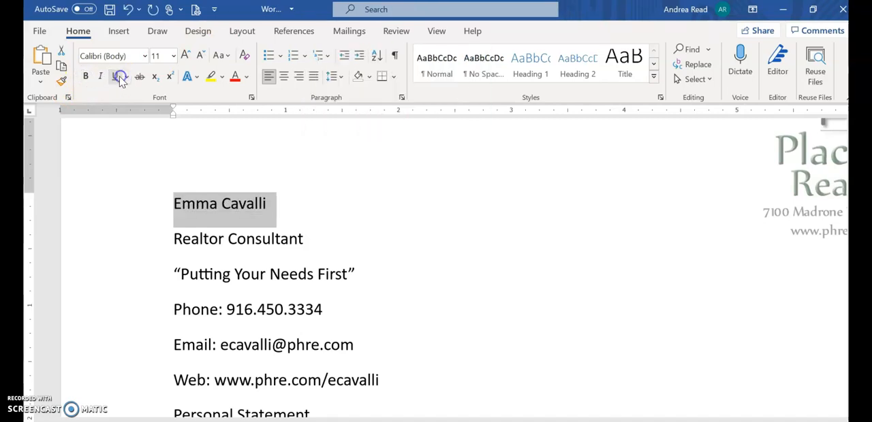
# Check the available fonts for the first line, try font size 20 on it, and undo the size change.
pyautogui.click(145, 57)
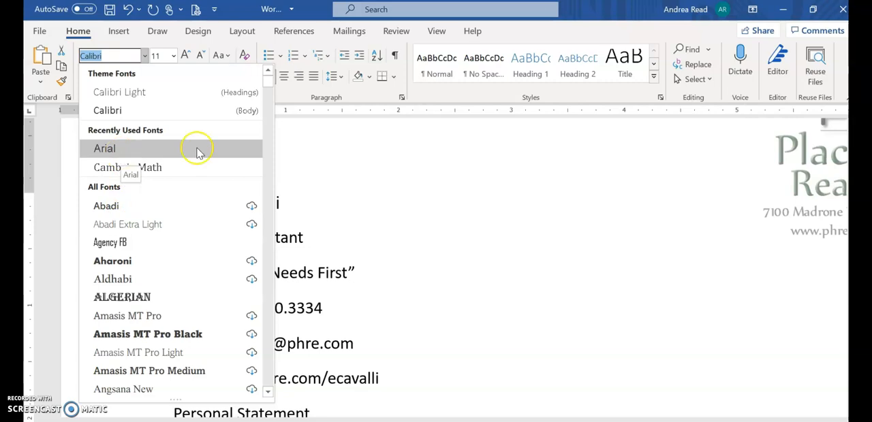
pyautogui.press('Escape')
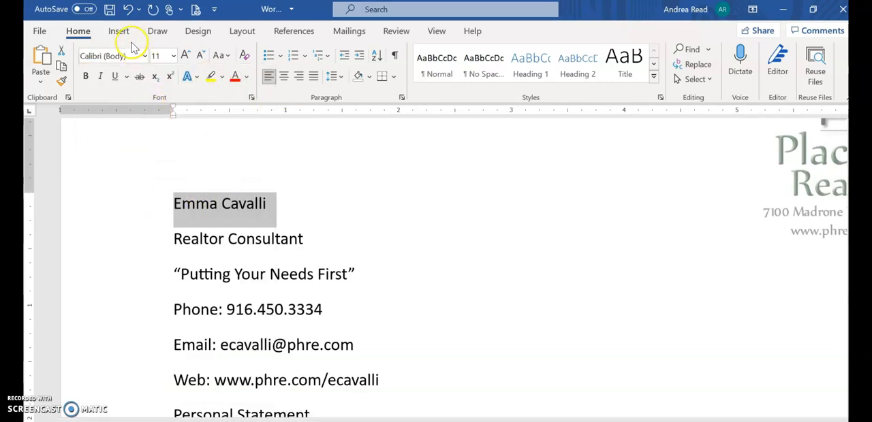
pyautogui.click(174, 56)
pyautogui.click(162, 202)
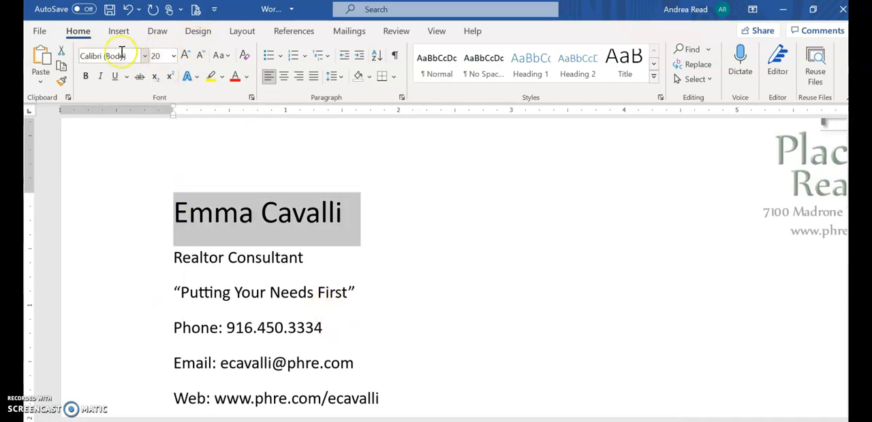
pyautogui.click(128, 9)
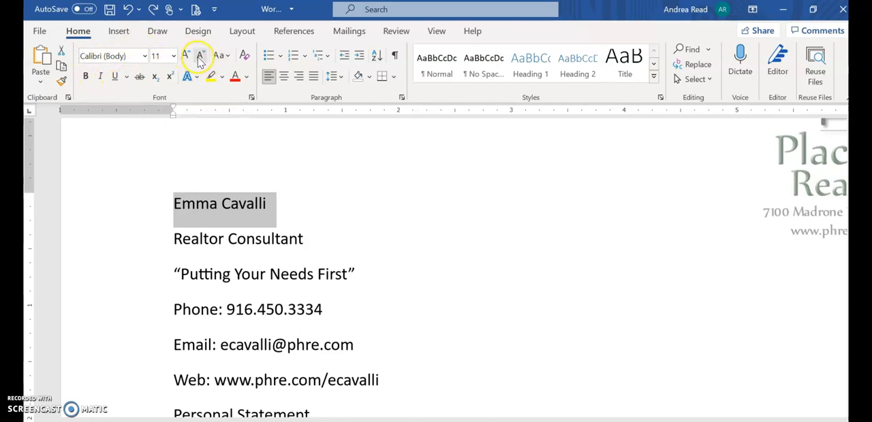
# View the change-case choices, try the white-fill, orange-outline, hard-shadow text effect on the first line, and undo it.
pyautogui.click(227, 56)
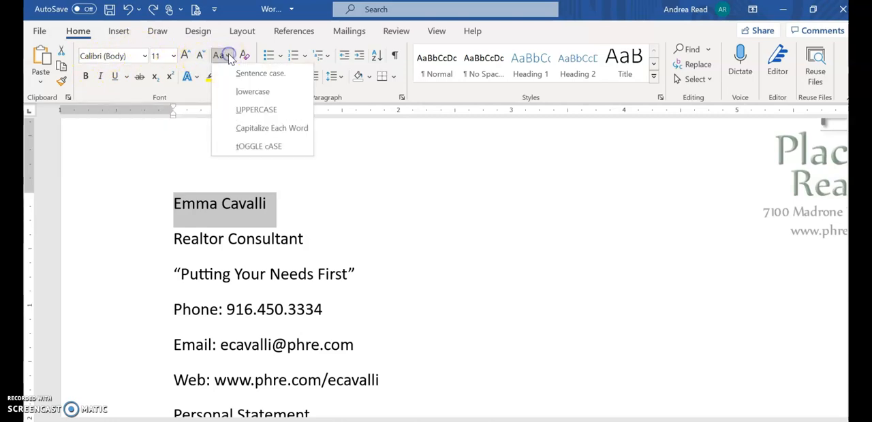
pyautogui.click(235, 128)
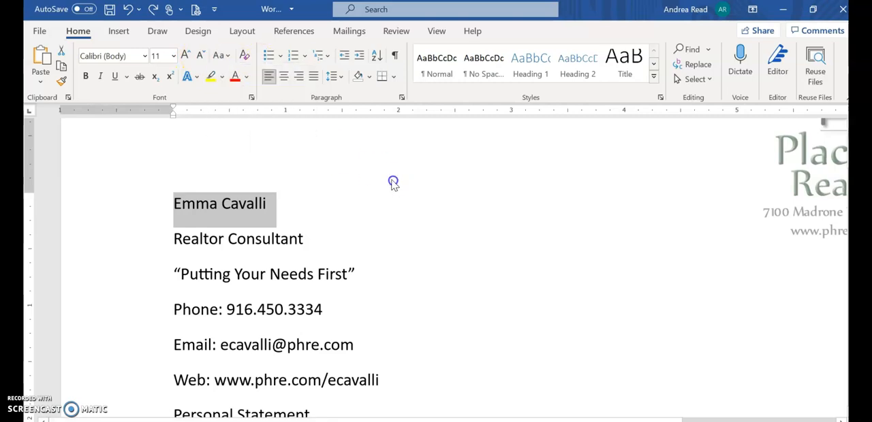
pyautogui.click(197, 77)
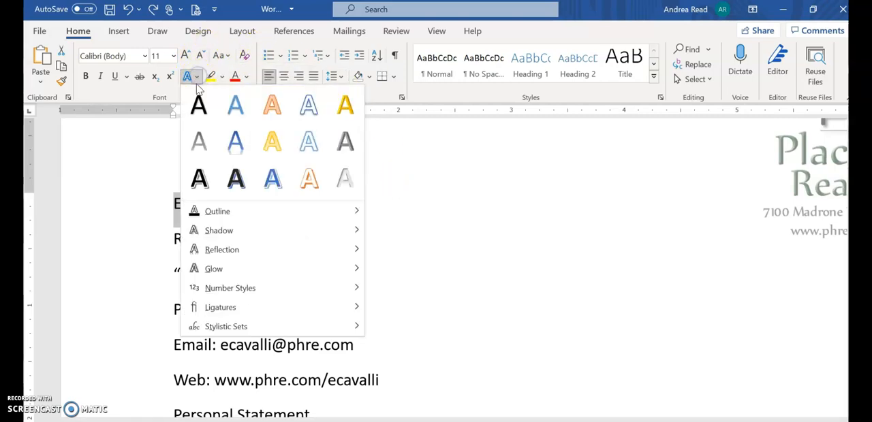
pyautogui.click(304, 181)
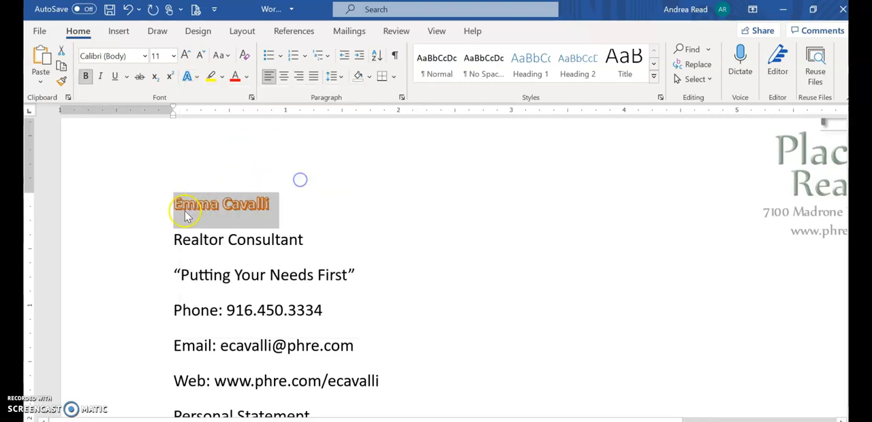
pyautogui.click(129, 11)
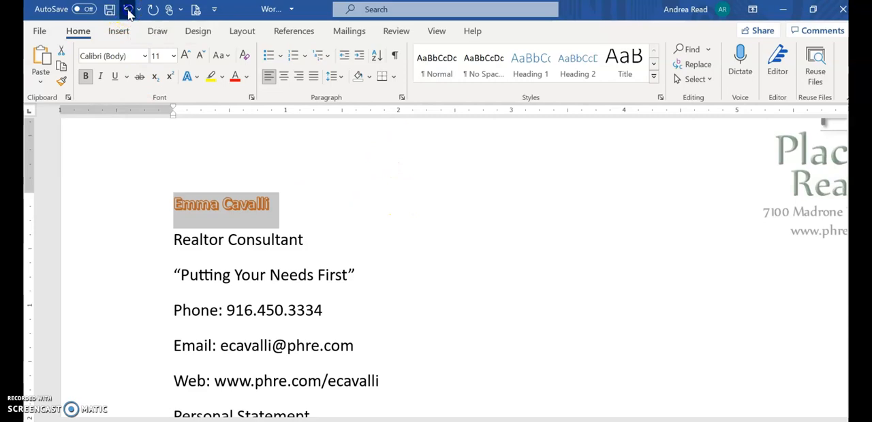
# Check the list of undoable actions, redo the orange text effect on the first line, and undo it again.
pyautogui.click(139, 12)
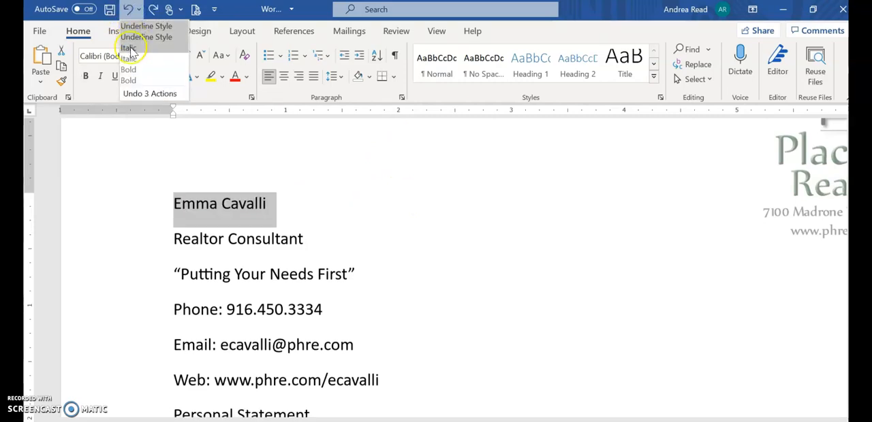
pyautogui.click(139, 12)
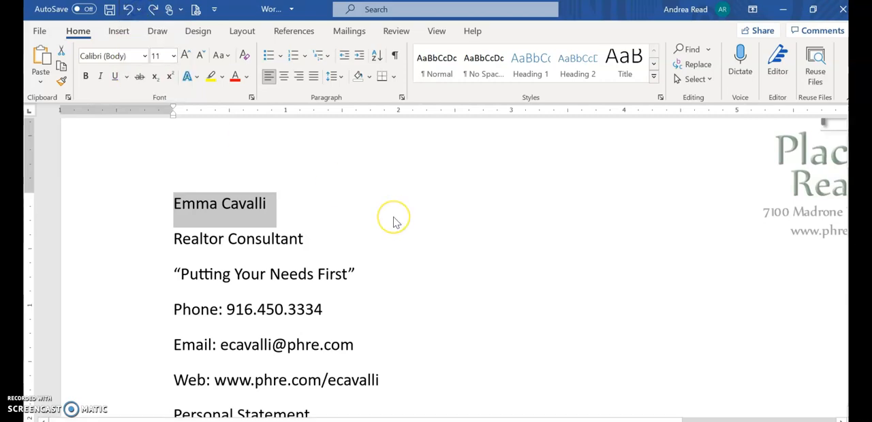
pyautogui.click(139, 9)
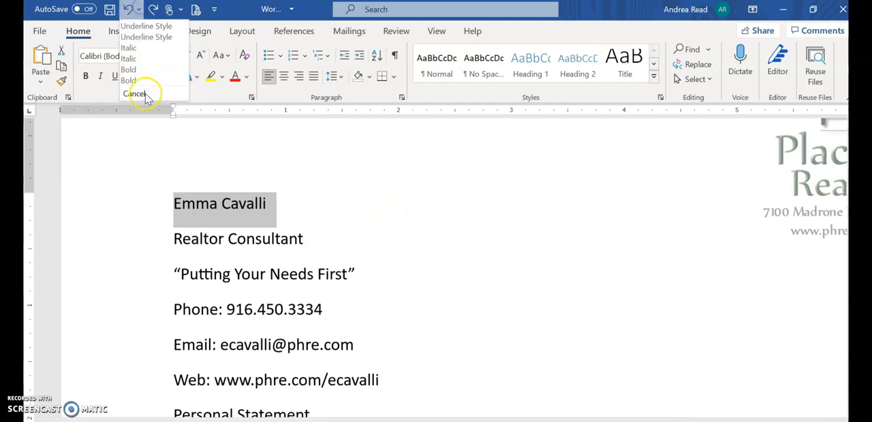
pyautogui.click(157, 11)
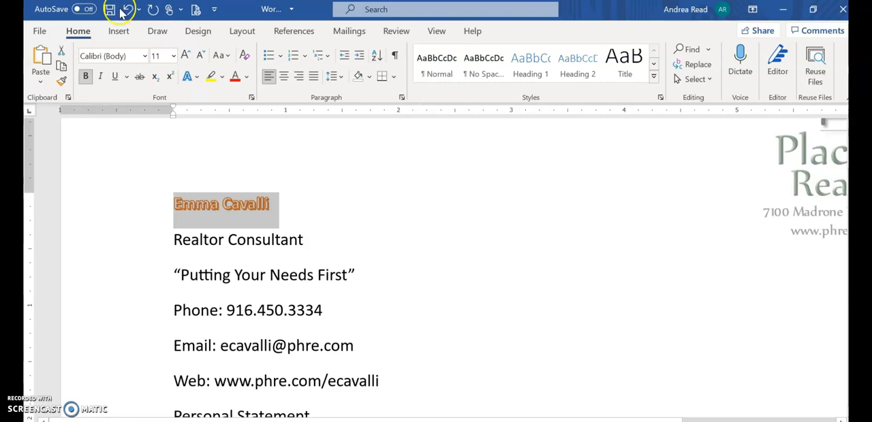
pyautogui.click(127, 11)
pyautogui.click(128, 10)
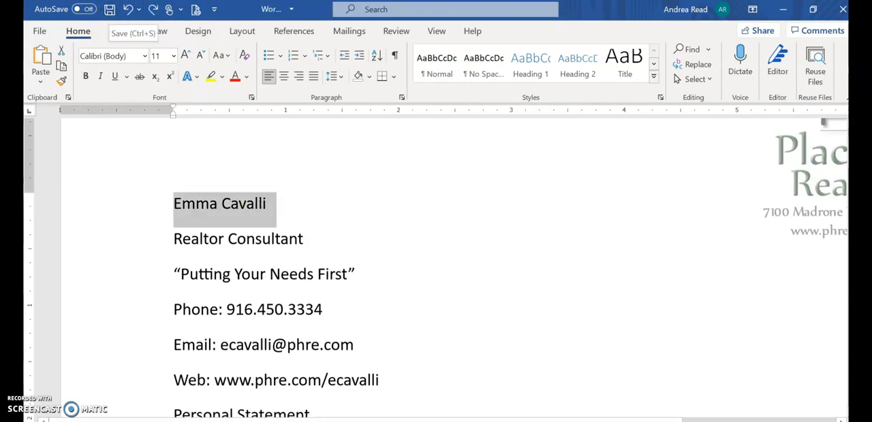
# Clear all formatting from the first line and look over the font colors without applying one.
pyautogui.click(245, 57)
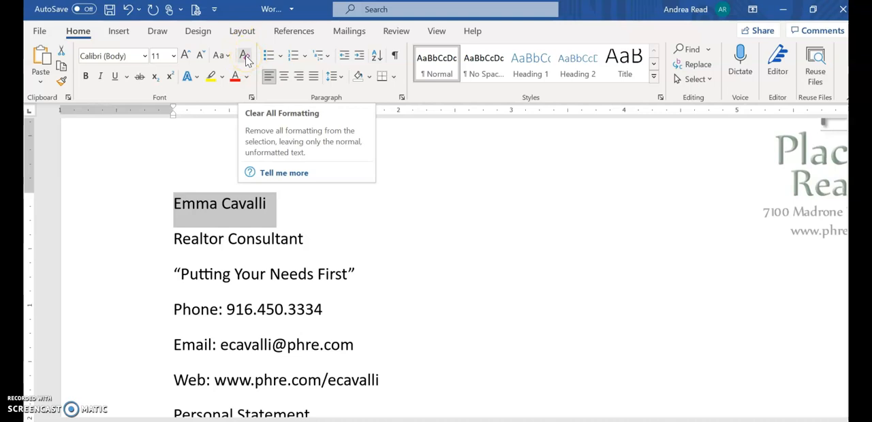
pyautogui.click(247, 77)
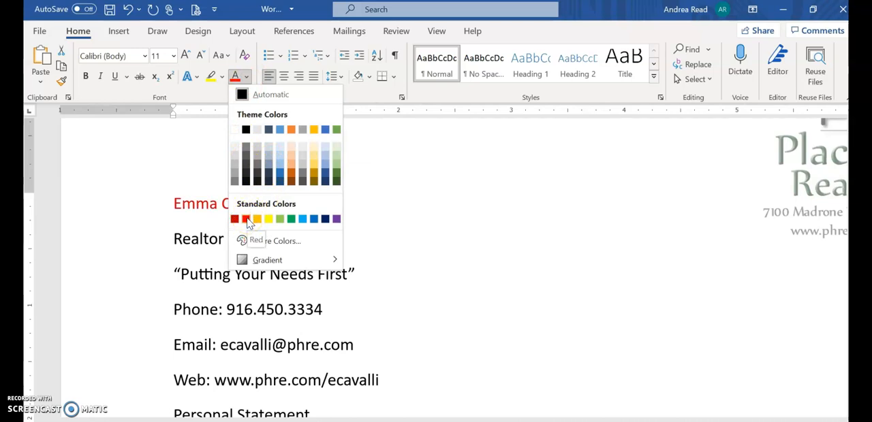
pyautogui.click(436, 220)
pyautogui.click(210, 238)
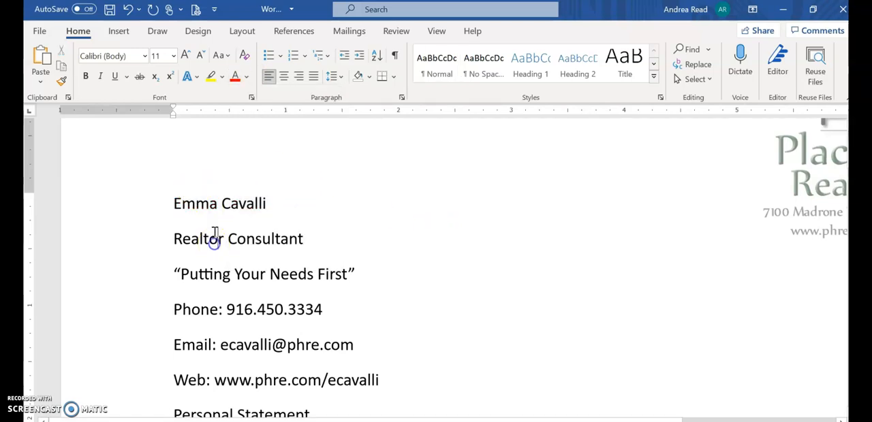
# Select the first line, try right and center alignment on it, and return it to left alignment.
pyautogui.click(158, 204)
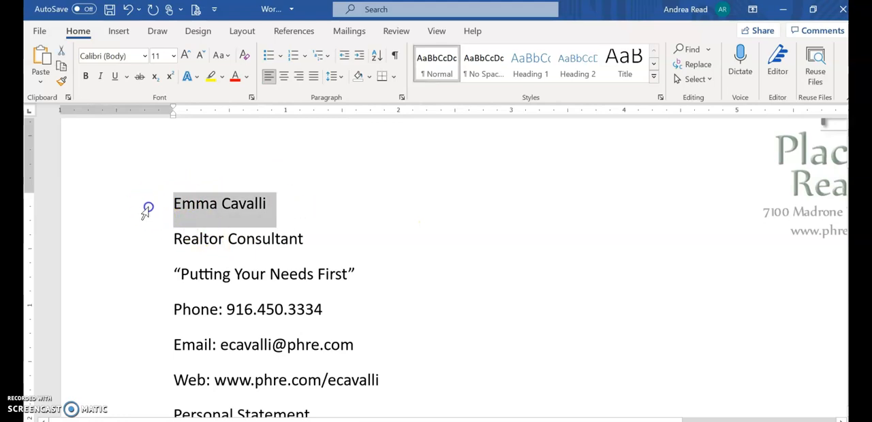
pyautogui.moveTo(148, 209); pyautogui.dragTo(147, 349)
pyautogui.click(488, 178)
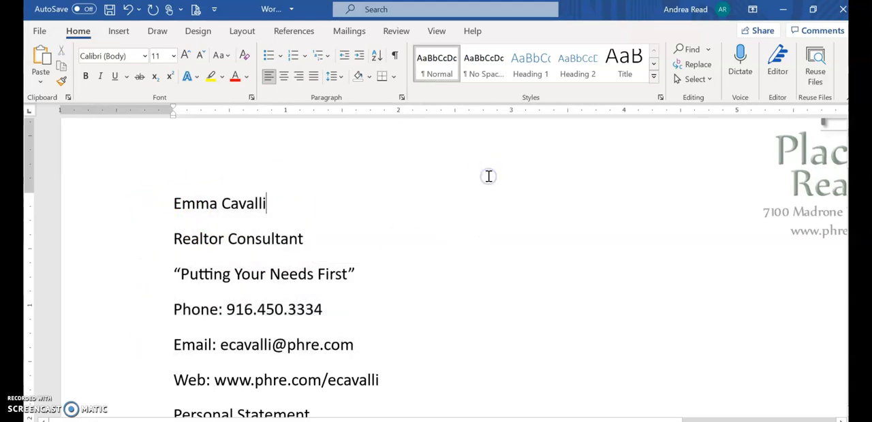
pyautogui.moveTo(175, 203); pyautogui.dragTo(285, 203)
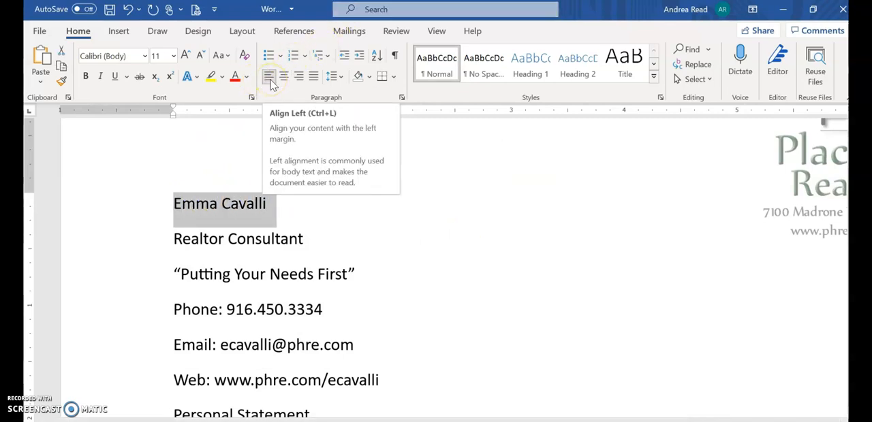
pyautogui.click(300, 79)
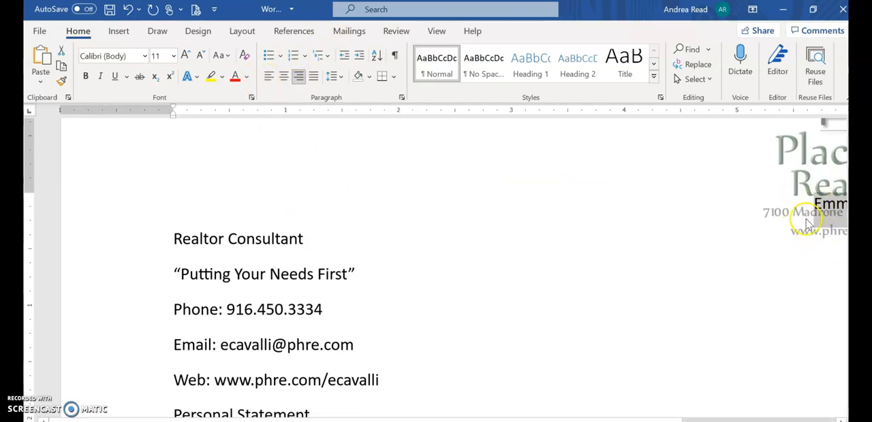
pyautogui.click(285, 77)
pyautogui.click(268, 79)
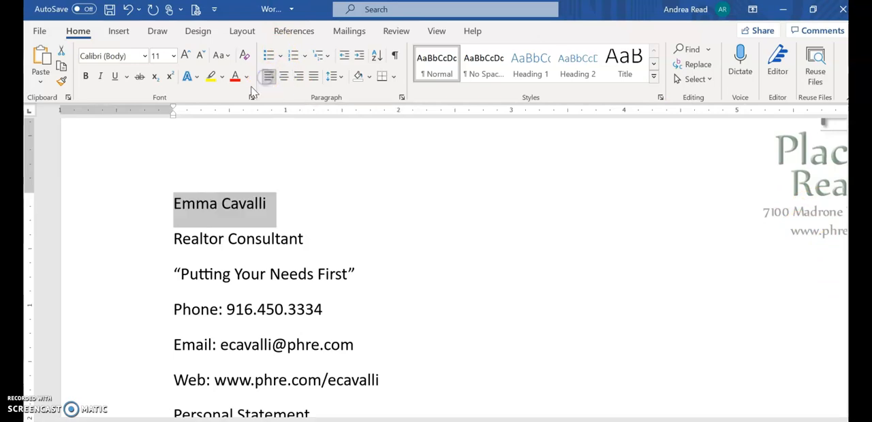
# Try increasing the first line's indent by one level and decrease it again.
pyautogui.click(223, 204)
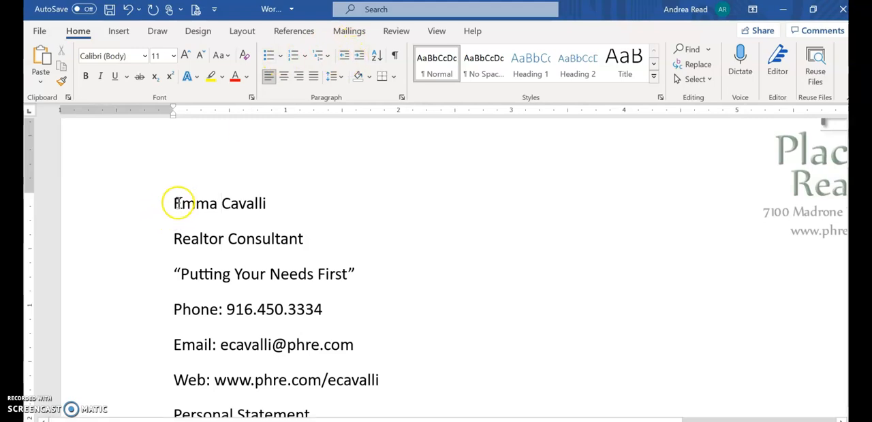
pyautogui.click(359, 57)
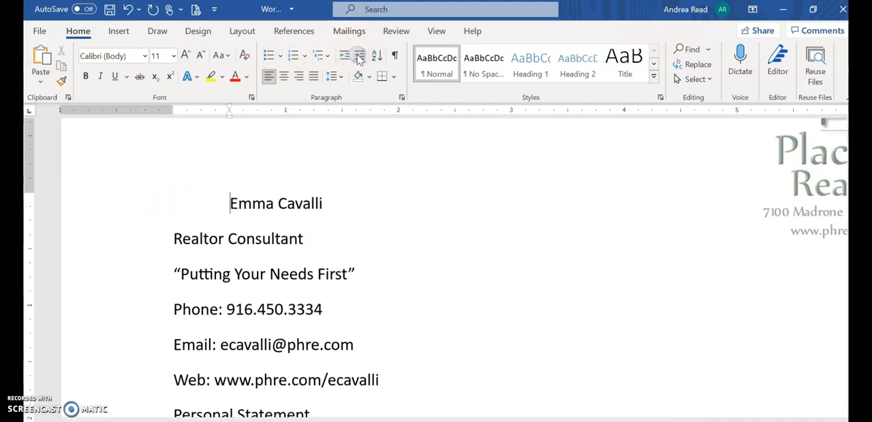
pyautogui.click(345, 58)
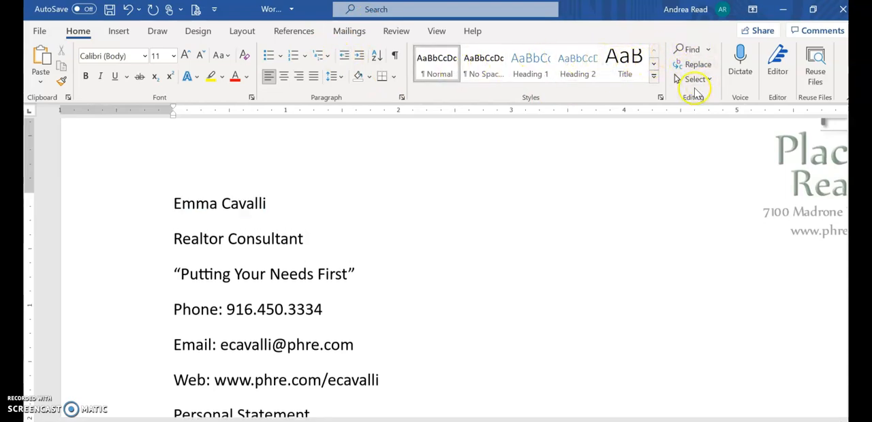
pyautogui.click(118, 31)
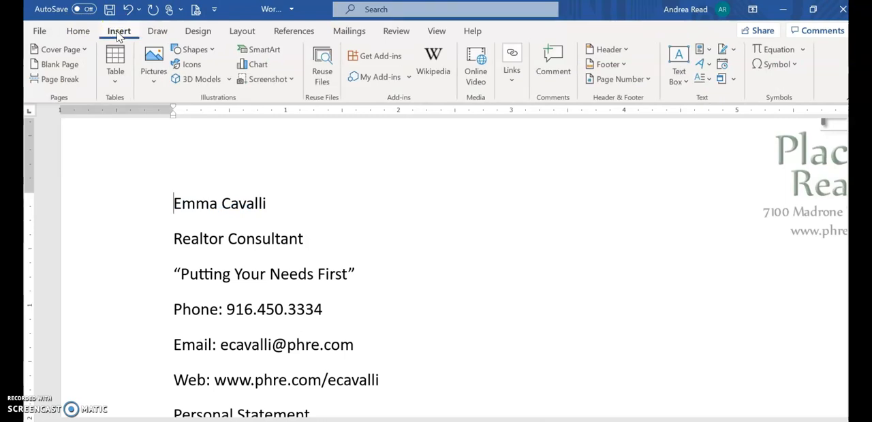
pyautogui.click(153, 80)
pyautogui.click(78, 30)
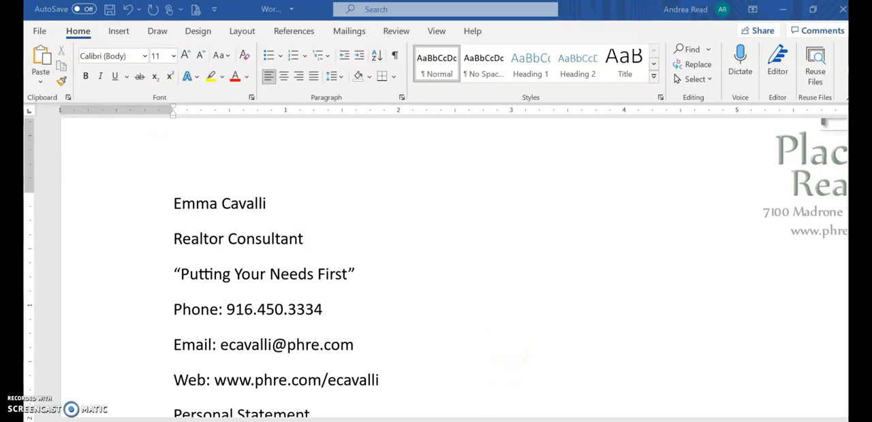
# Set the whole document's text to the Cambria font at 10 pt.
pyautogui.hotkey('ctrl', 'a')
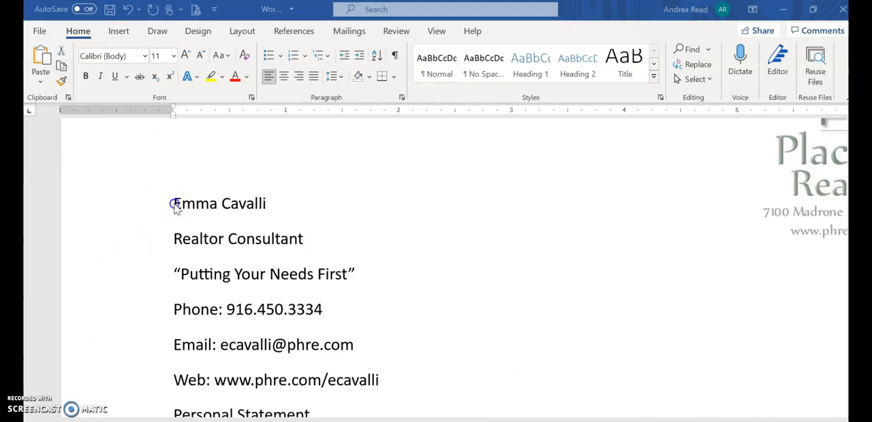
pyautogui.hotkey('ctrl', 'a')
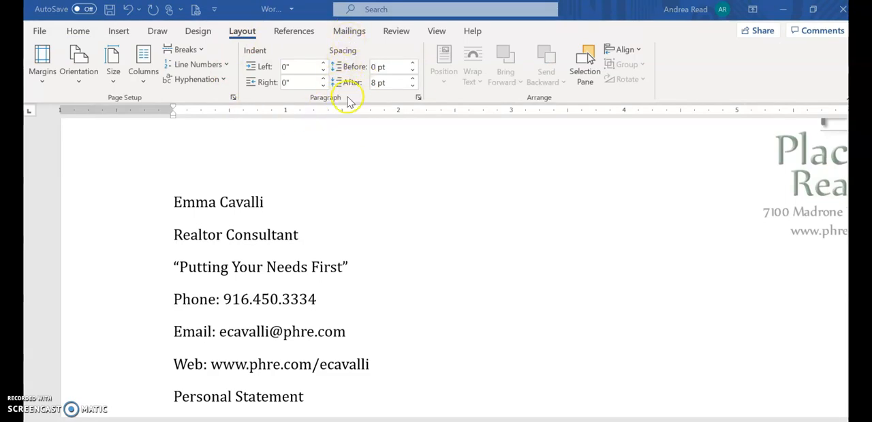
# Select the whole document and look over its line spacing presets and paragraph settings without changing anything.
pyautogui.hotkey('ctrl', 'a')
pyautogui.click(78, 31)
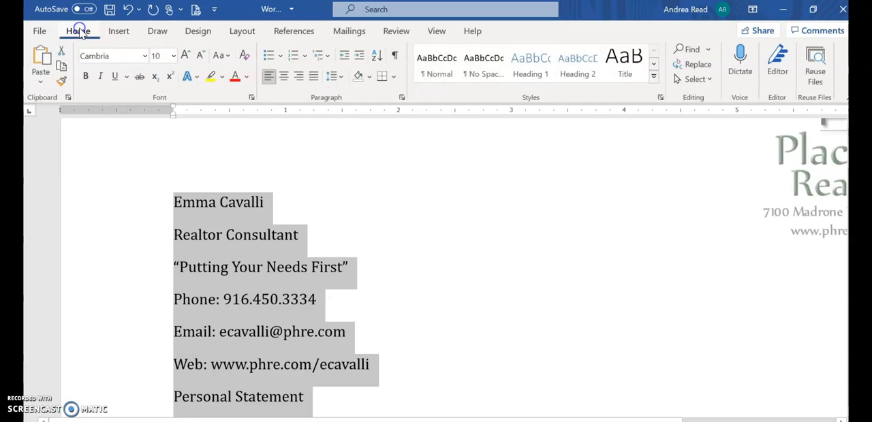
pyautogui.click(340, 77)
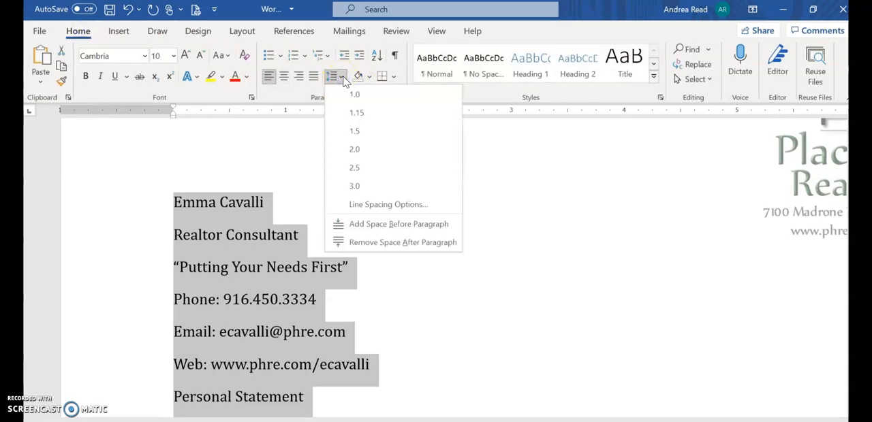
pyautogui.click(343, 80)
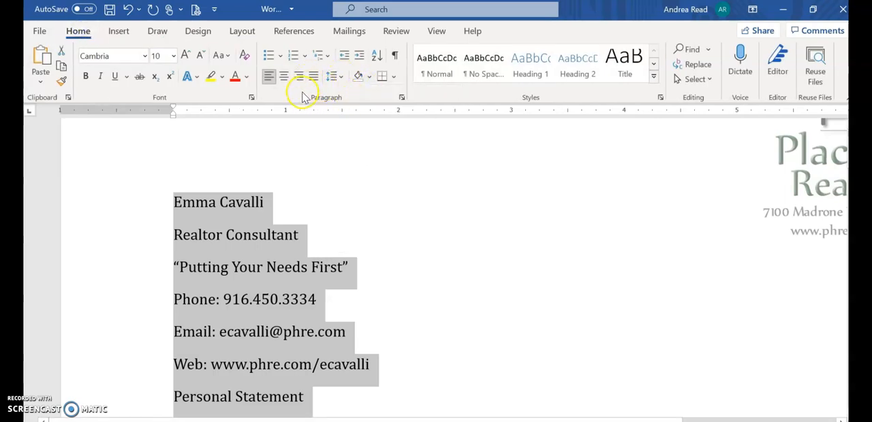
pyautogui.click(402, 98)
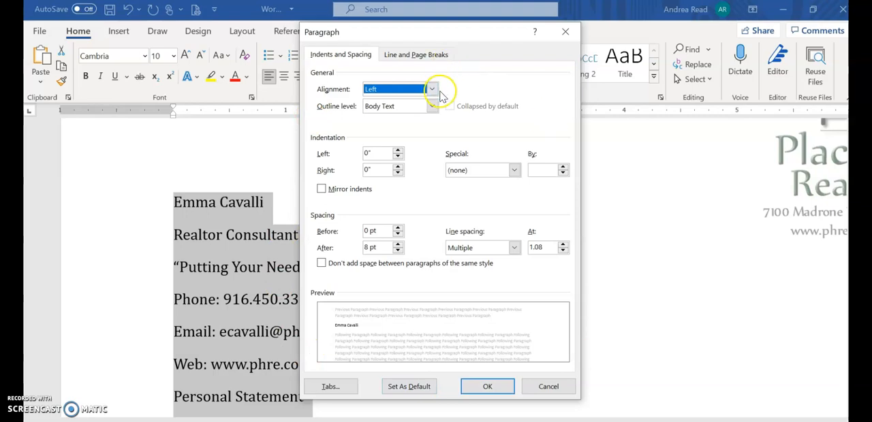
pyautogui.click(564, 34)
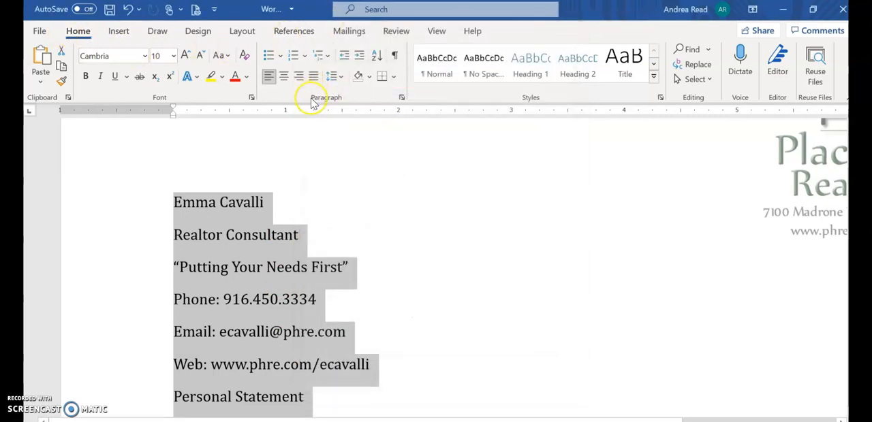
# Examine the spacing values and line spacing type in the whole document's paragraph settings, cancel, and recheck the line spacing presets.
pyautogui.click(243, 32)
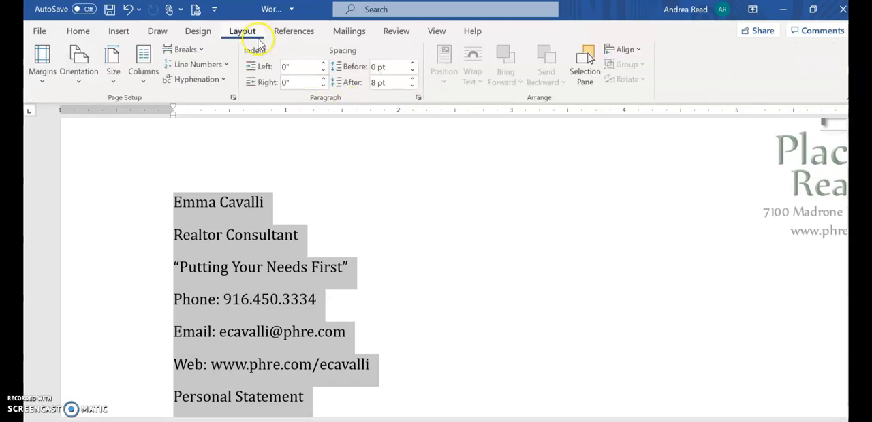
pyautogui.click(420, 99)
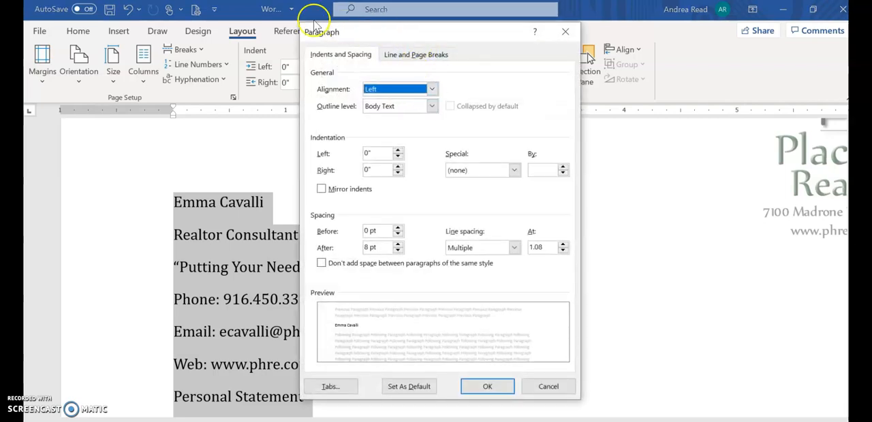
pyautogui.moveTo(366, 32); pyautogui.dragTo(404, 55)
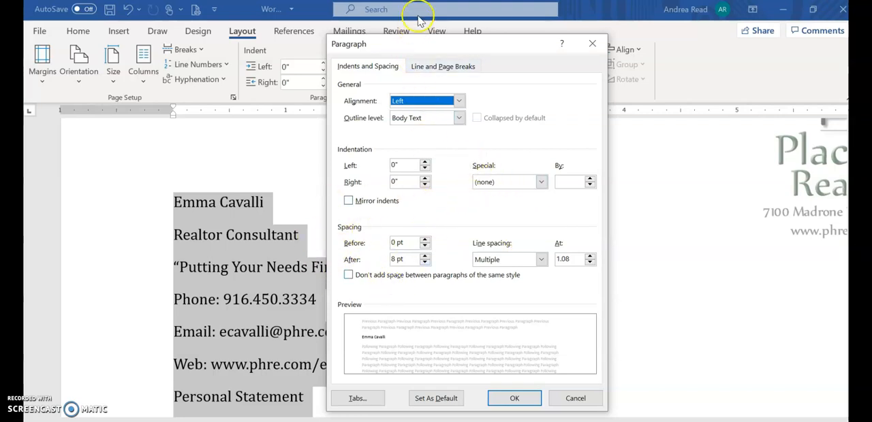
pyautogui.moveTo(429, 54); pyautogui.dragTo(571, 53)
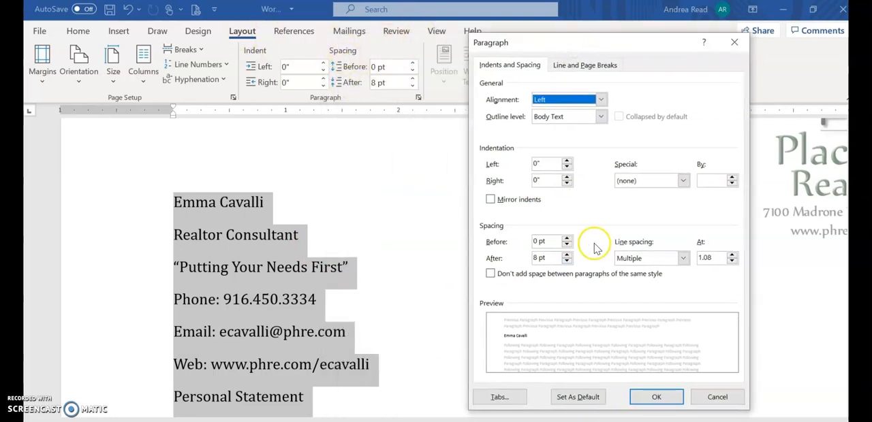
pyautogui.click(643, 259)
pyautogui.click(646, 262)
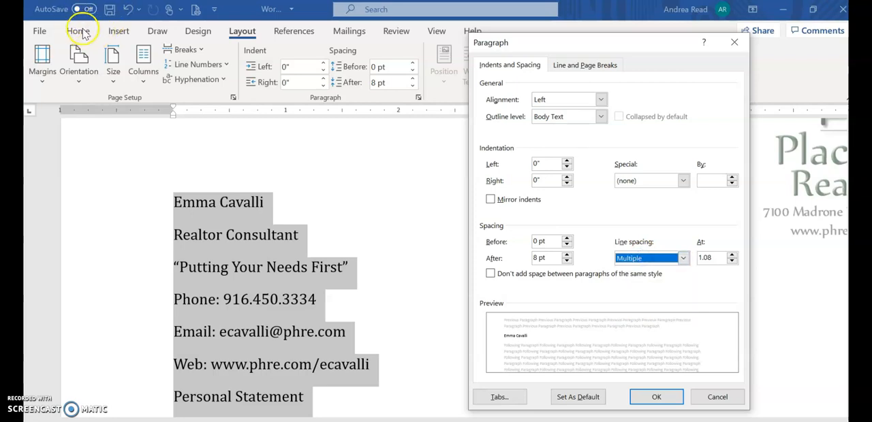
pyautogui.click(718, 397)
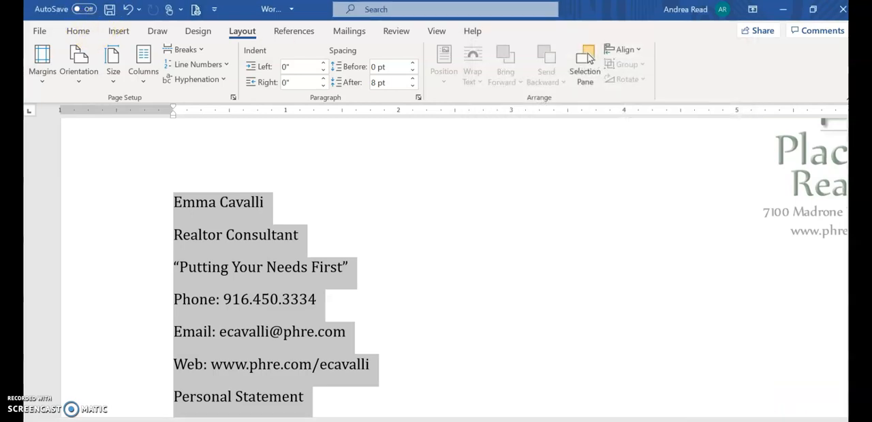
pyautogui.click(78, 30)
pyautogui.click(341, 76)
pyautogui.click(340, 77)
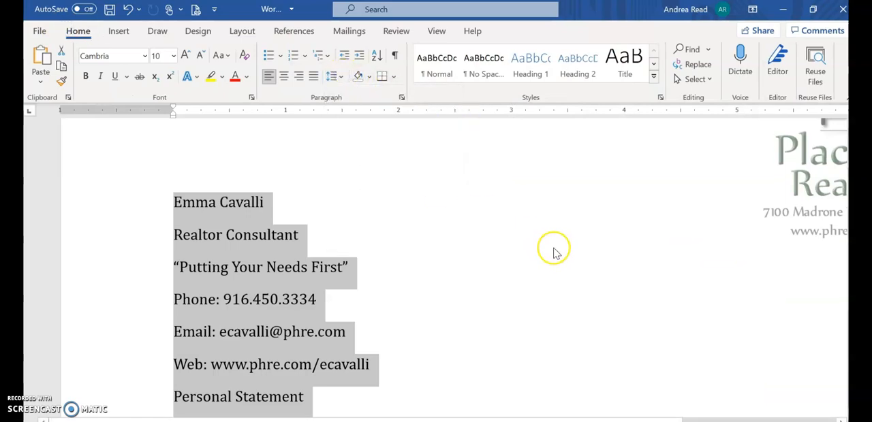
# Show the formatting marks and select the paragraph marks ending the phone line and the first line.
pyautogui.scroll(-5, 553, 251)
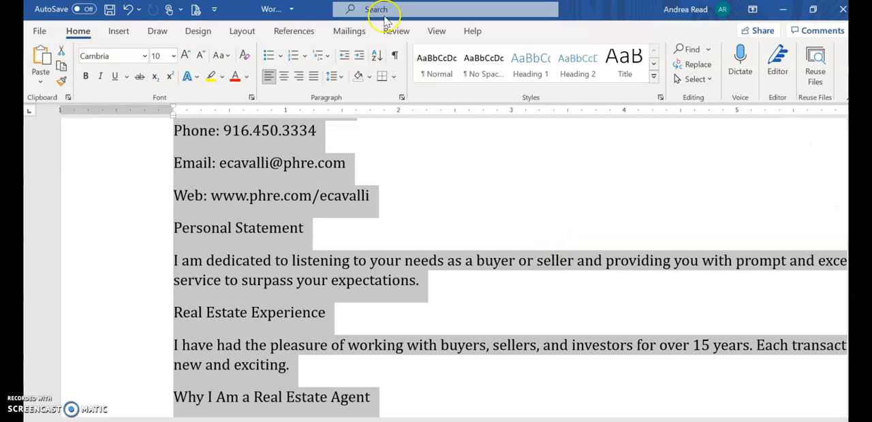
pyautogui.click(400, 59)
pyautogui.click(422, 164)
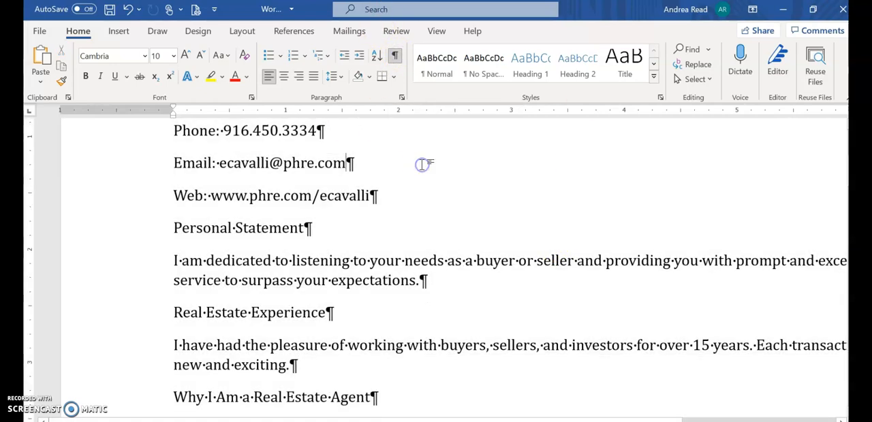
pyautogui.moveTo(316, 131); pyautogui.dragTo(327, 131)
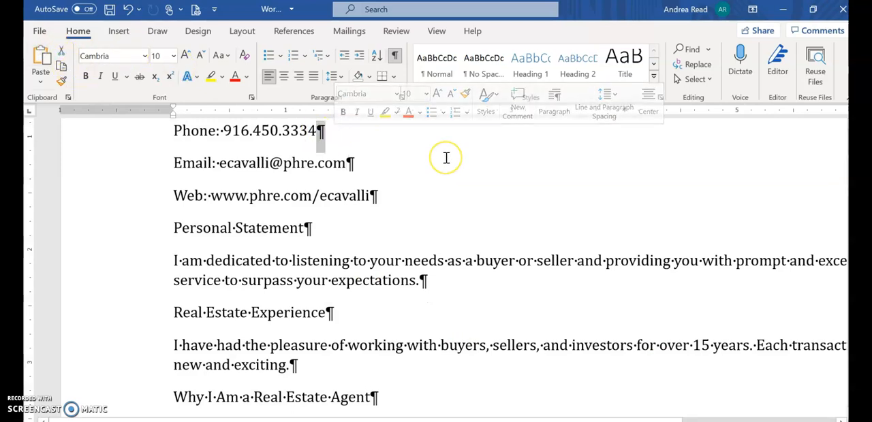
pyautogui.scroll(3, 361, 162)
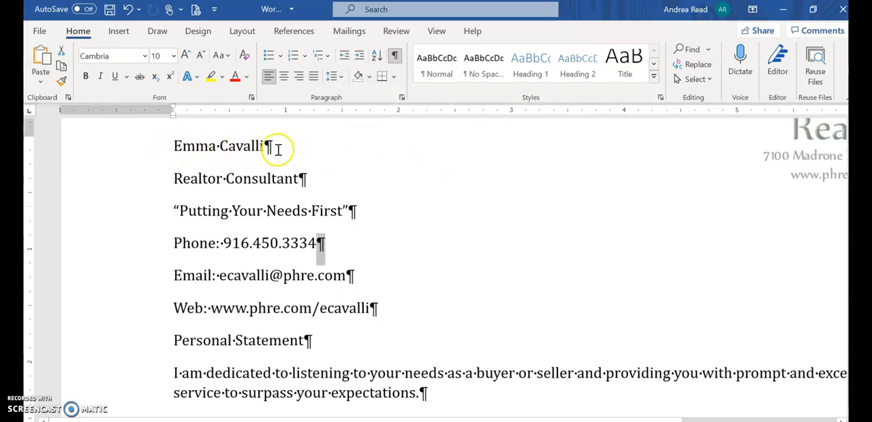
pyautogui.moveTo(263, 147); pyautogui.dragTo(281, 147)
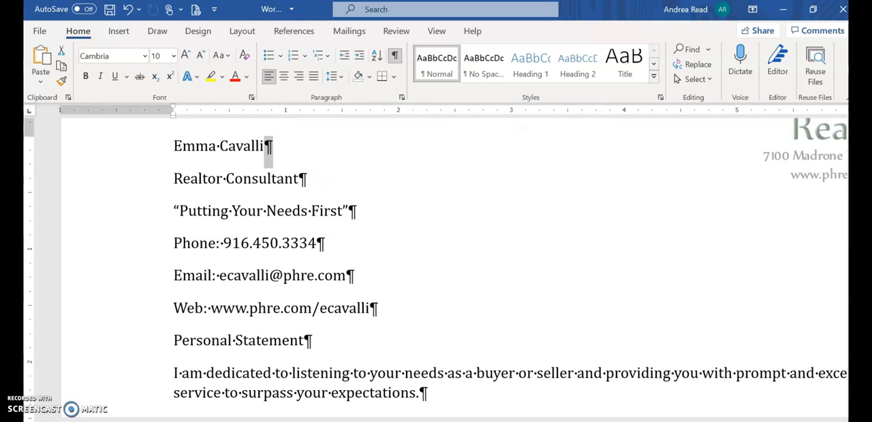
# Select the space mark between the two words of the first line.
pyautogui.scroll(2, 327, 172)
pyautogui.scroll(2, 68, 127)
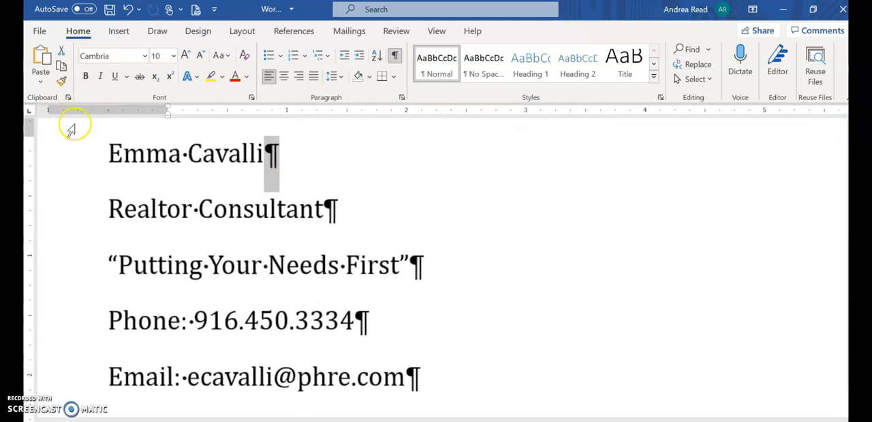
pyautogui.click(184, 157)
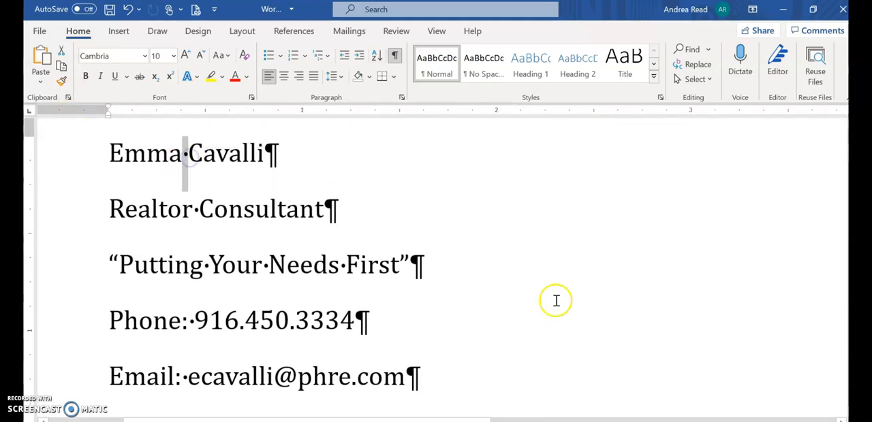
pyautogui.scroll(-3, 556, 301)
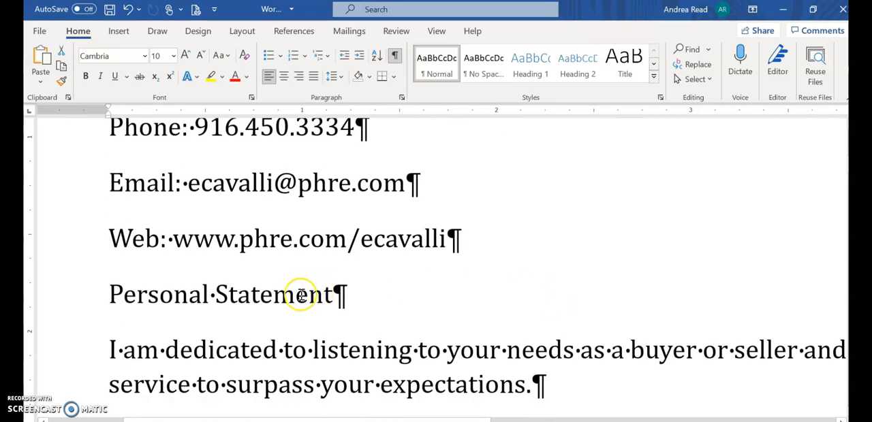
# Insert a tab after the Personal Statement heading and delete it again.
pyautogui.click(339, 297)
pyautogui.press('Tab')
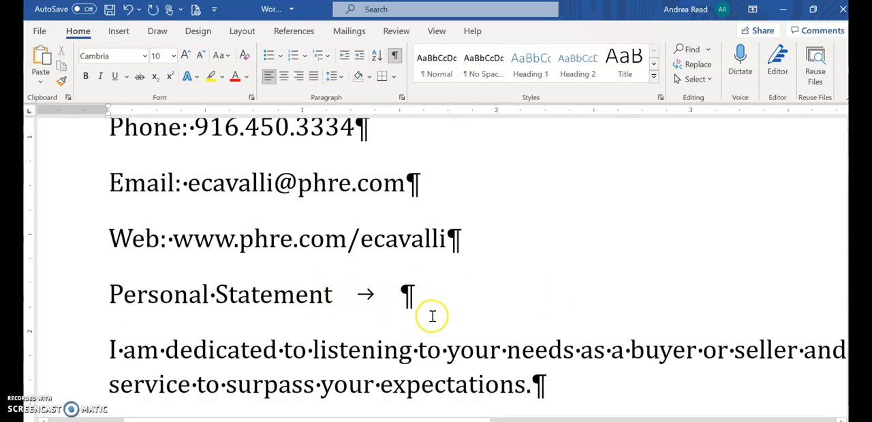
pyautogui.press('BackSpace')
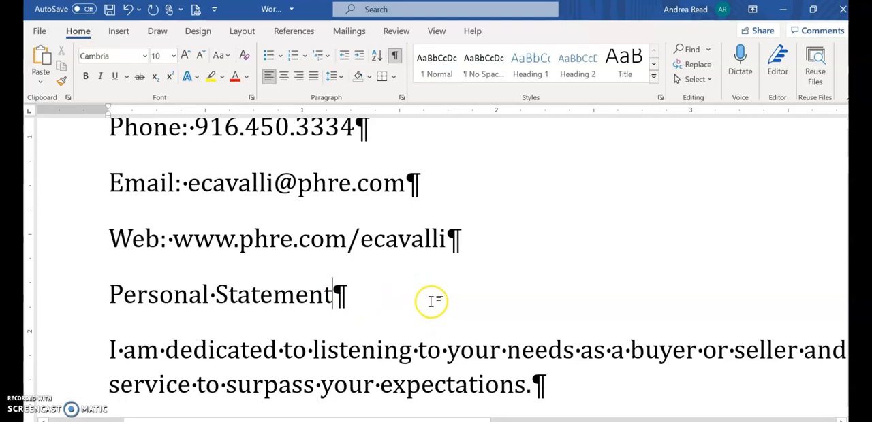
# Toggle the formatting marks off and back on.
pyautogui.click(395, 60)
pyautogui.click(396, 60)
pyautogui.click(396, 60)
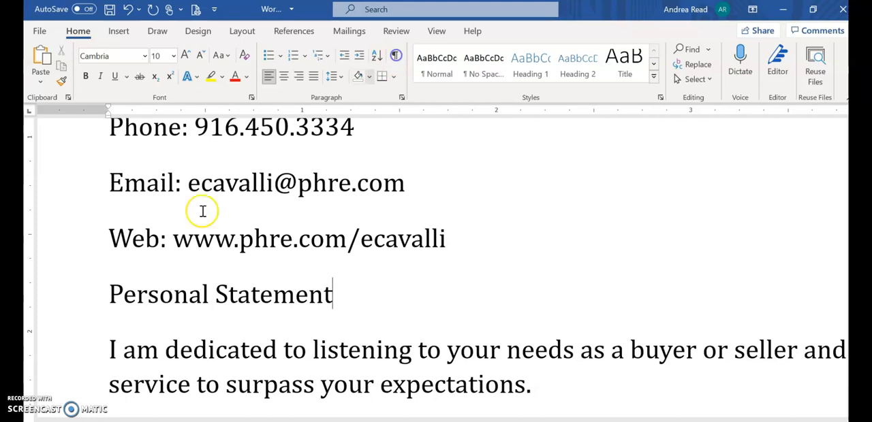
pyautogui.click(396, 60)
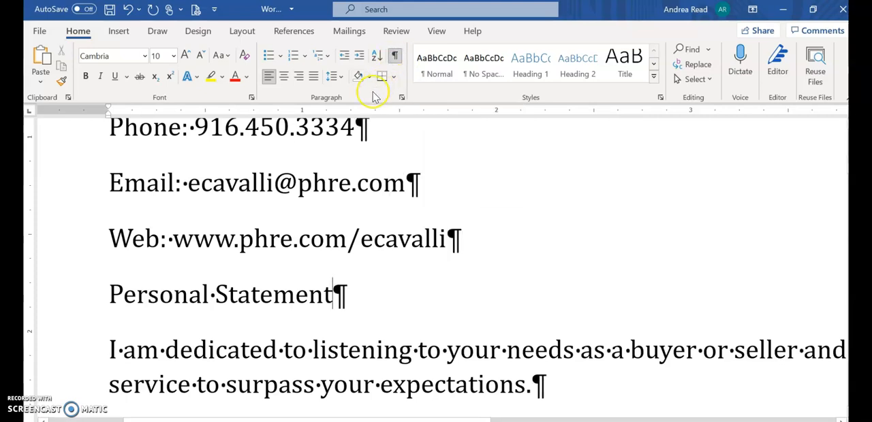
# Check the before and after paragraph spacing of the phone line, and hide the formatting marks.
pyautogui.scroll(3, 395, 182)
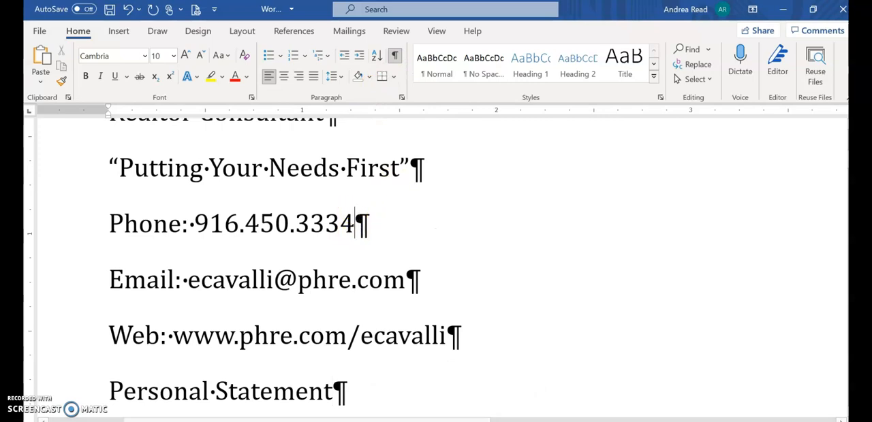
pyautogui.click(243, 31)
pyautogui.click(442, 77)
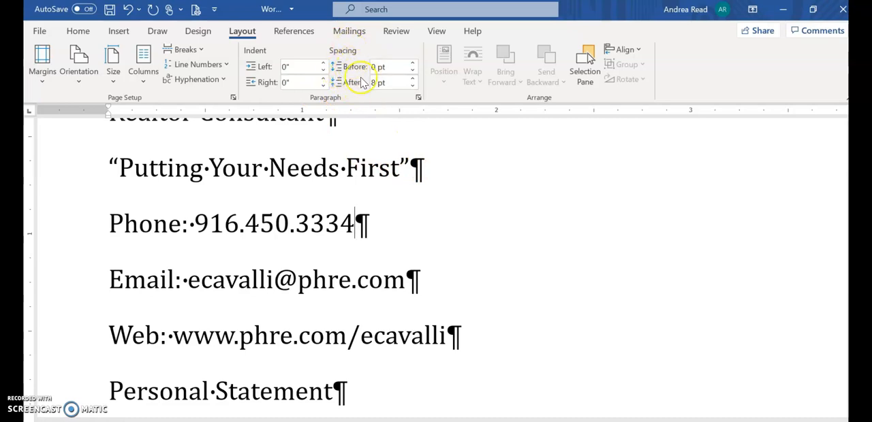
pyautogui.scroll(-5, 399, 181)
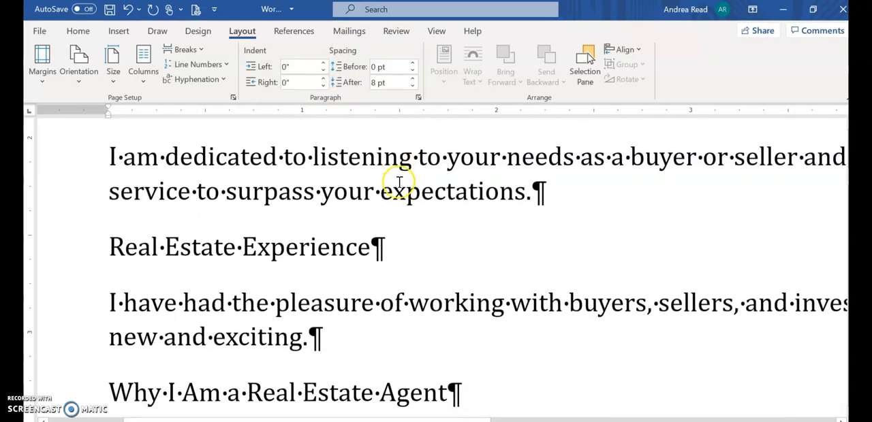
pyautogui.scroll(3, 399, 181)
pyautogui.click(74, 31)
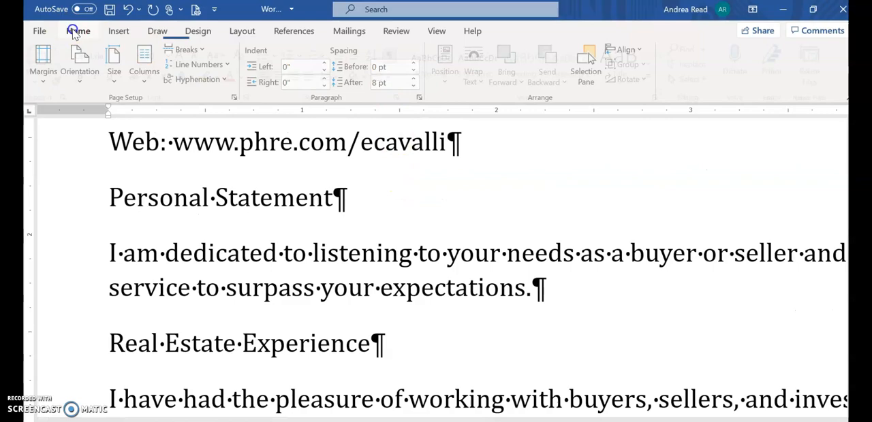
pyautogui.click(395, 55)
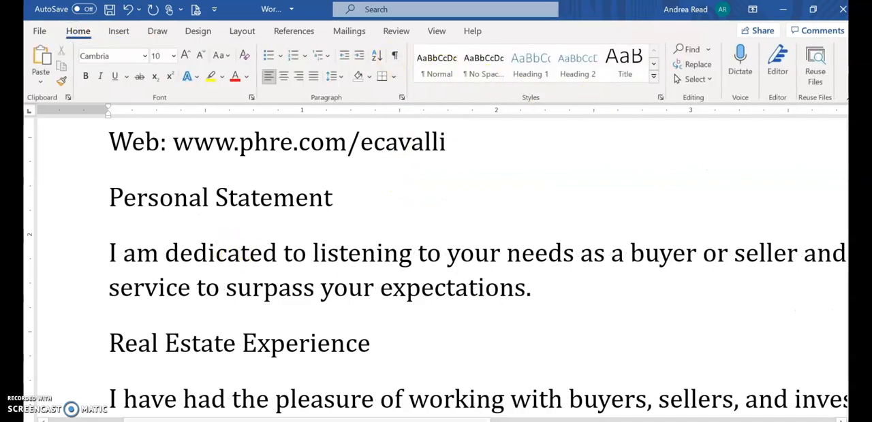
# Select the paragraph below the Personal Statement heading and preview 2.0 line spacing on it without applying it.
pyautogui.scroll(-4, 436, 269)
pyautogui.scroll(-3, 436, 269)
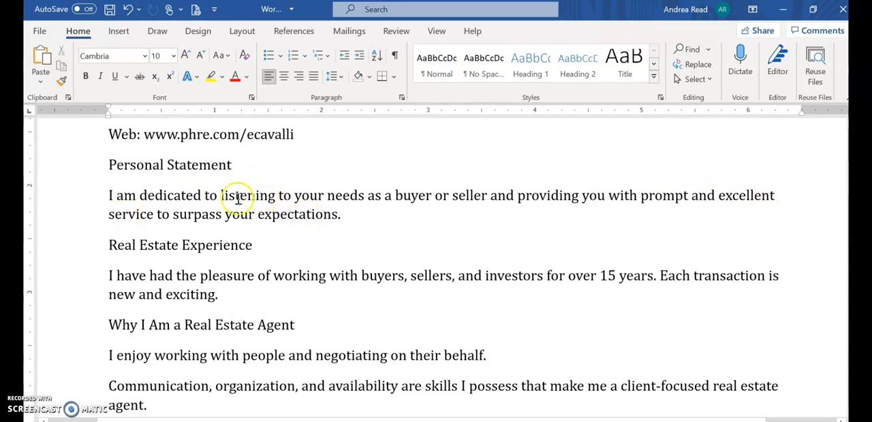
pyautogui.moveTo(107, 194); pyautogui.dragTo(376, 222)
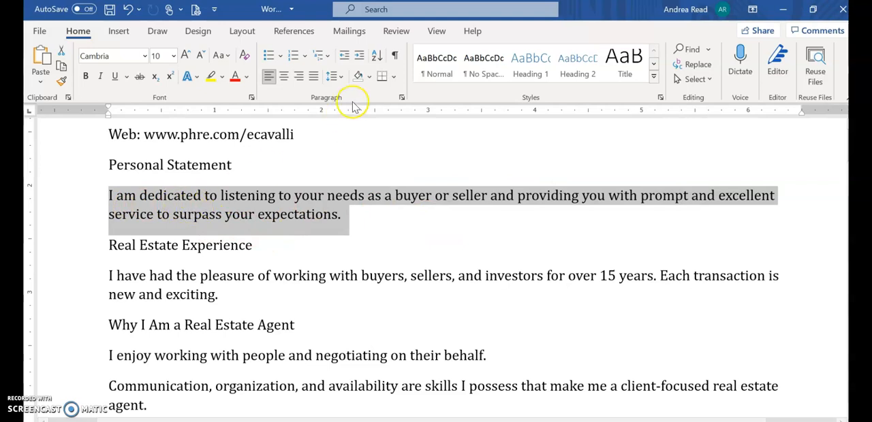
pyautogui.click(341, 77)
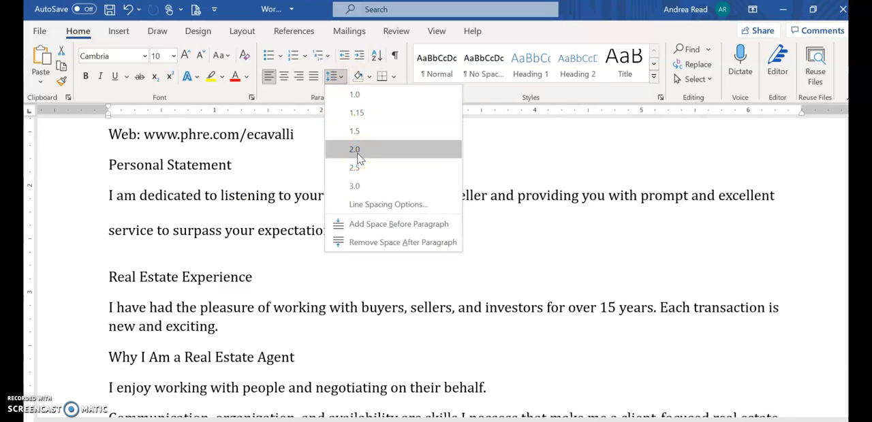
pyautogui.click(507, 152)
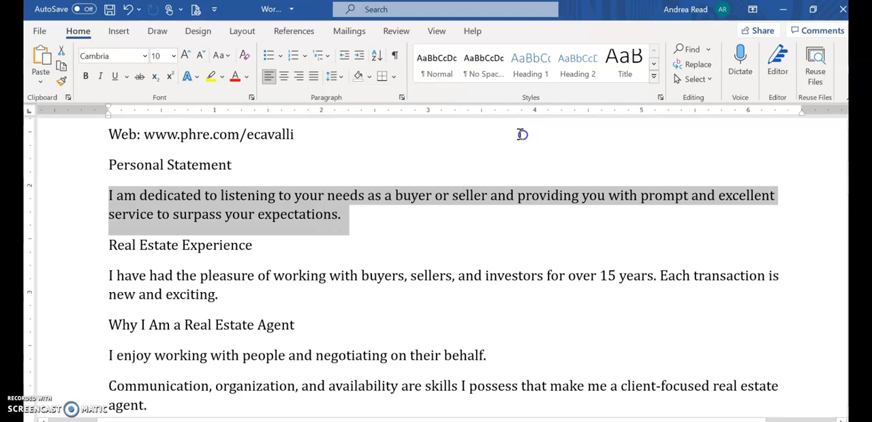
# Look at the line spacing choices in the selected paragraph's Paragraph settings without changing anything.
pyautogui.click(403, 98)
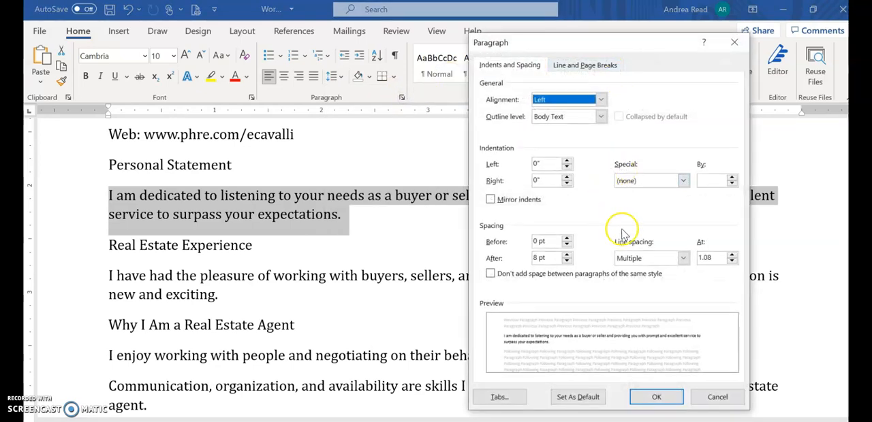
pyautogui.click(682, 258)
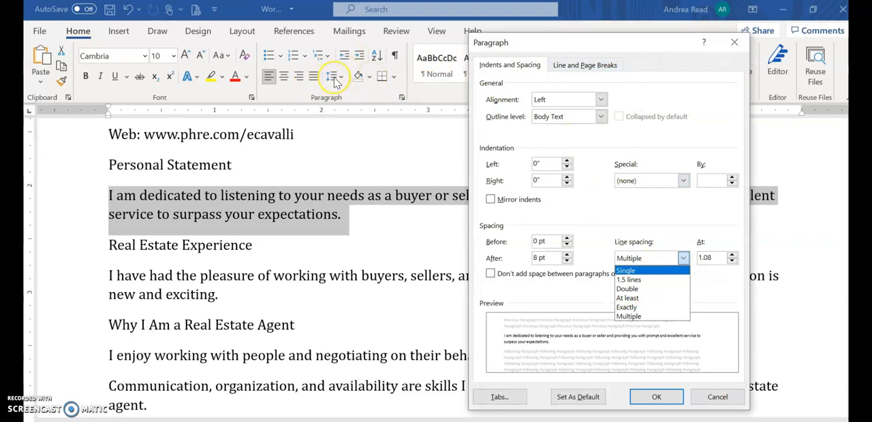
pyautogui.click(735, 43)
pyautogui.click(717, 399)
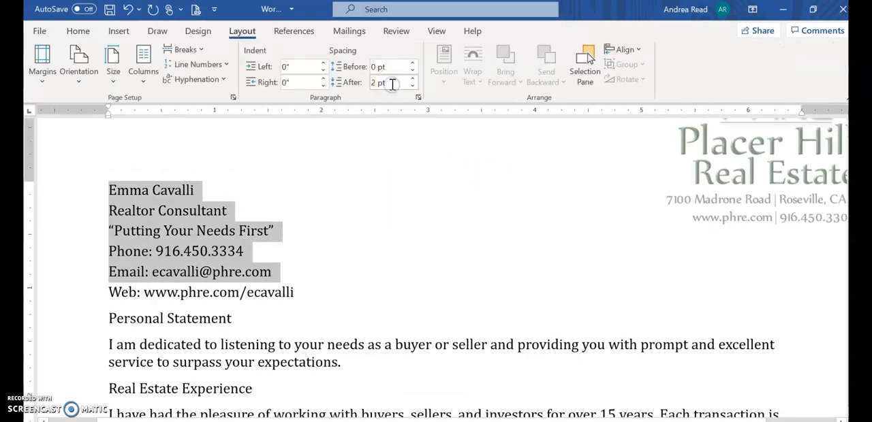
# Set the after paragraph spacing of the selected contact lines above the web address to 2 pt.
pyautogui.click(392, 82)
pyautogui.click(413, 87)
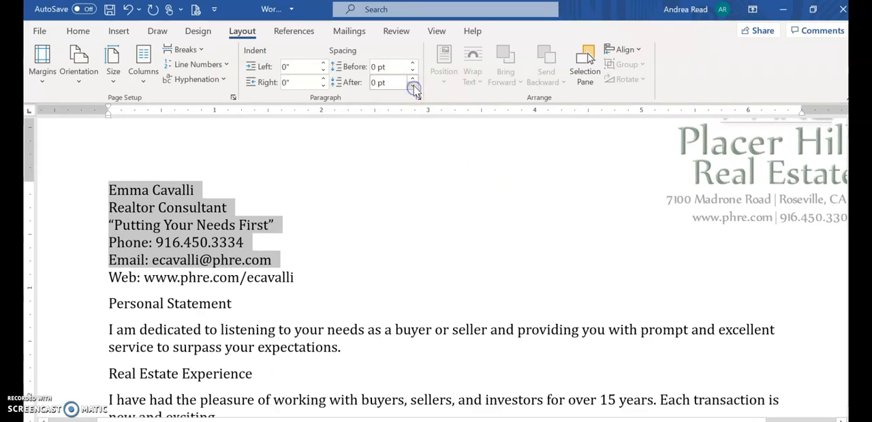
pyautogui.click(412, 80)
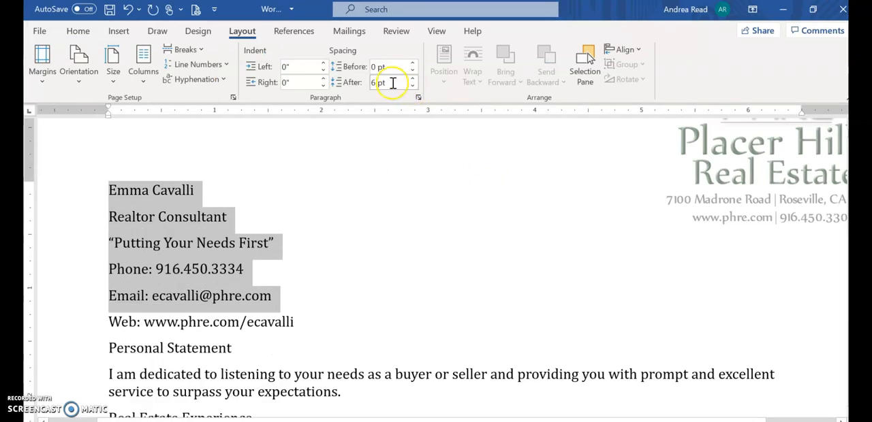
pyautogui.click(359, 84)
pyautogui.moveTo(398, 81); pyautogui.dragTo(377, 83)
pyautogui.write('2')
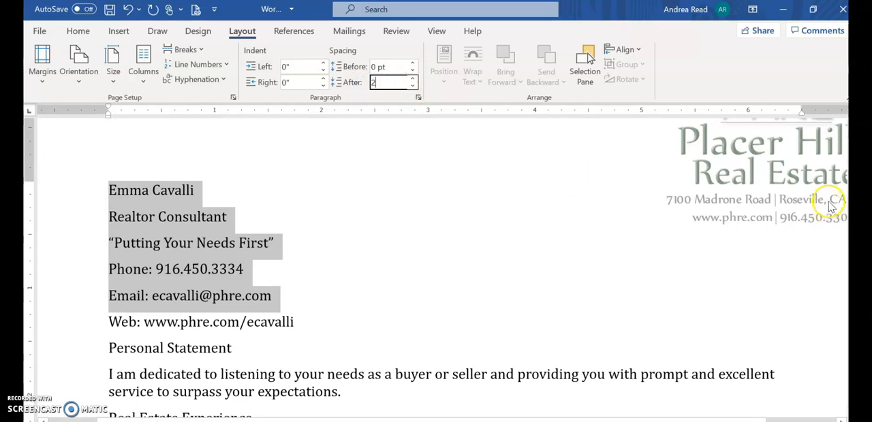
pyautogui.press('Return')
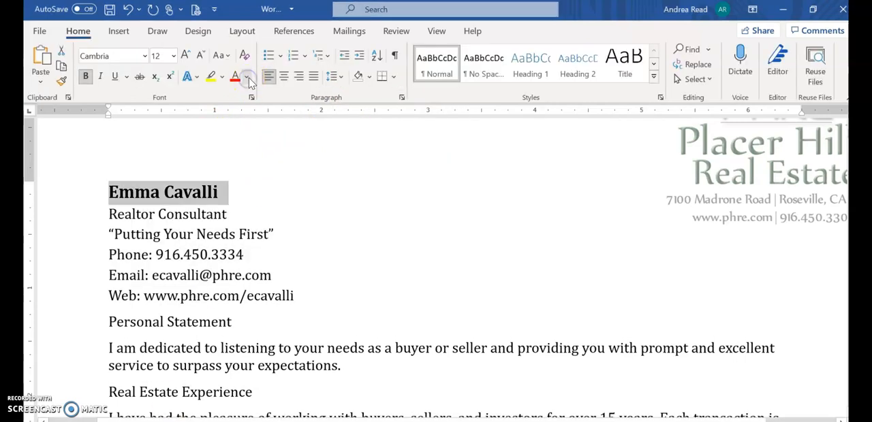
# Change the font color of the selected name line to the theme color Green, Accent 6.
pyautogui.click(248, 78)
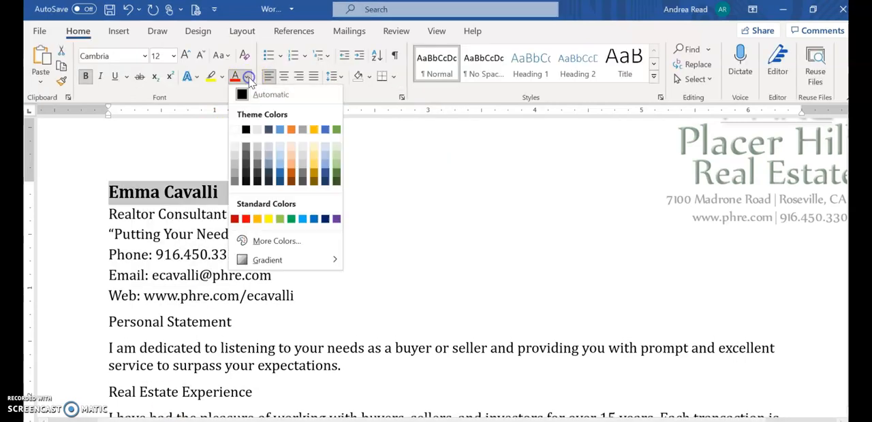
pyautogui.click(336, 133)
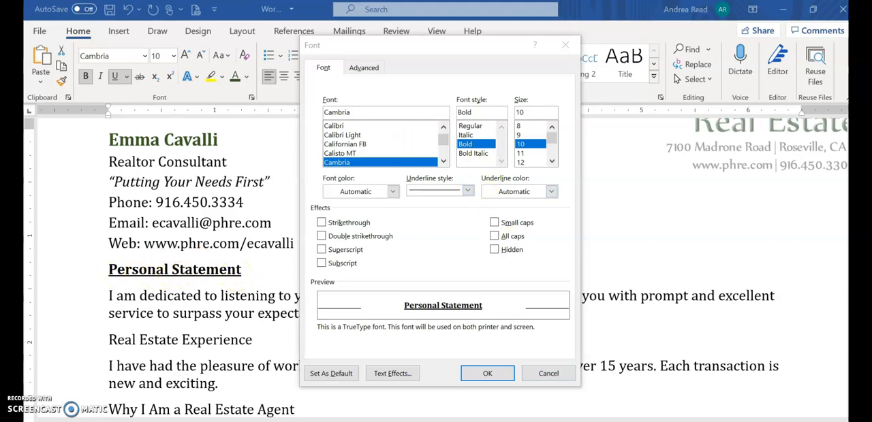
# Apply the Small caps font effect to the Personal Statement heading.
pyautogui.click(570, 378)
pyautogui.click(250, 97)
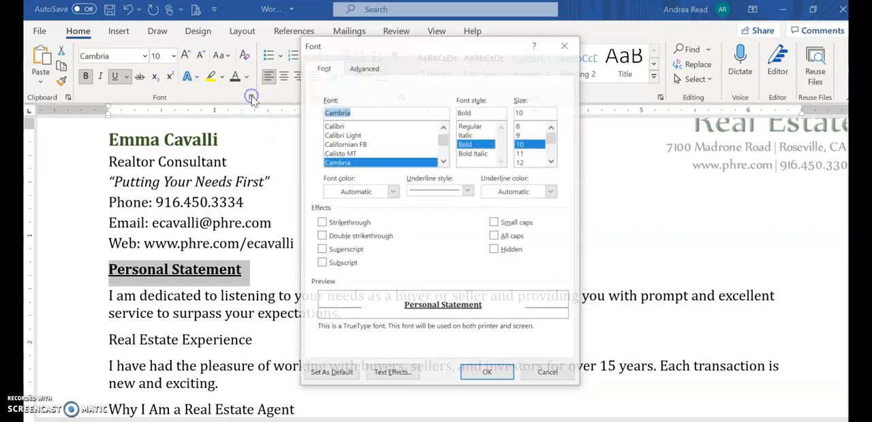
pyautogui.click(497, 224)
pyautogui.click(494, 375)
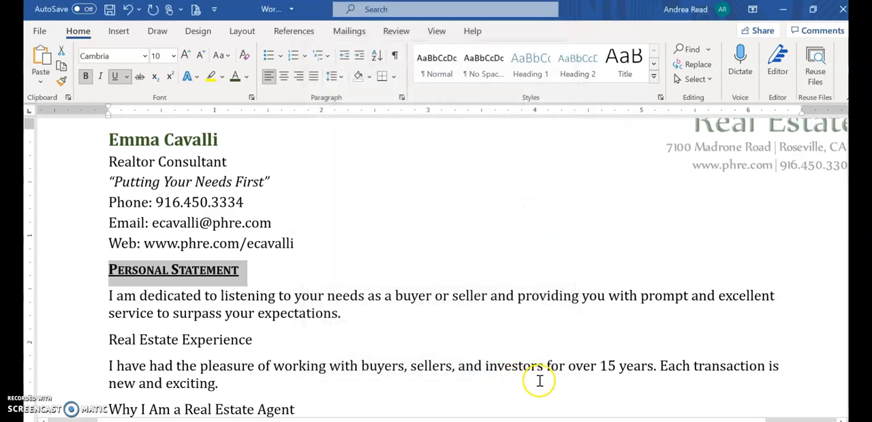
# Use the Format Painter to copy the Personal Statement heading's formatting to the Real Estate Experience heading, checking the heading list in the SIMnet instructions.
pyautogui.click(61, 81)
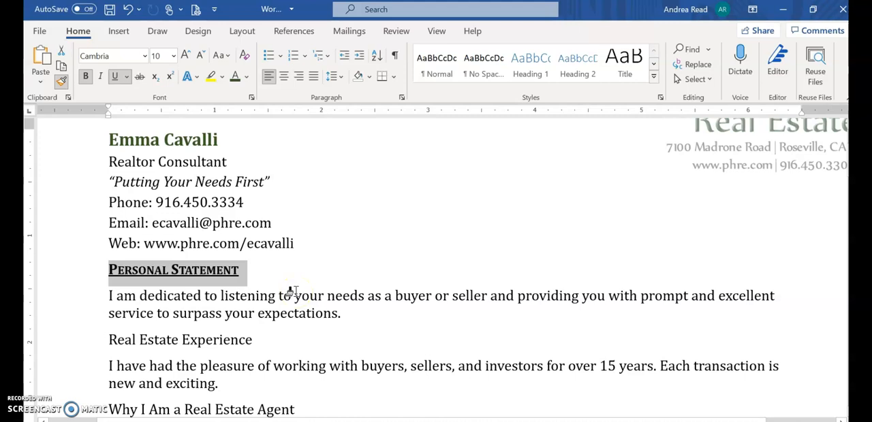
pyautogui.click(61, 82)
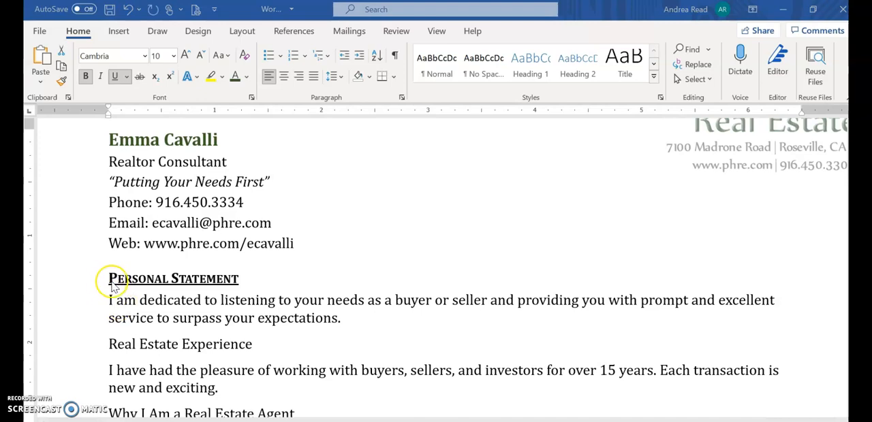
pyautogui.click(184, 269)
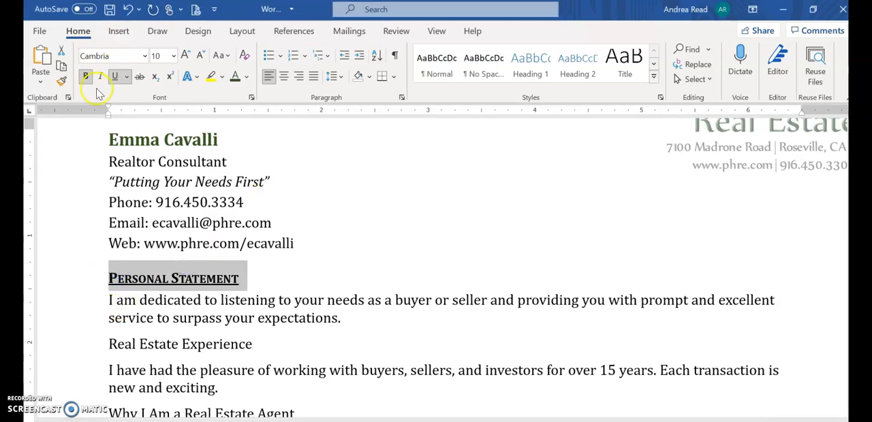
pyautogui.click(62, 82)
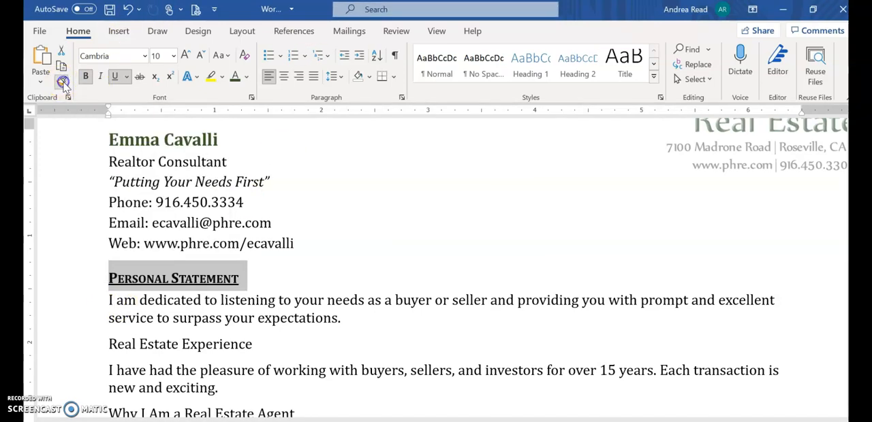
pyautogui.scroll(-5, 365, 228)
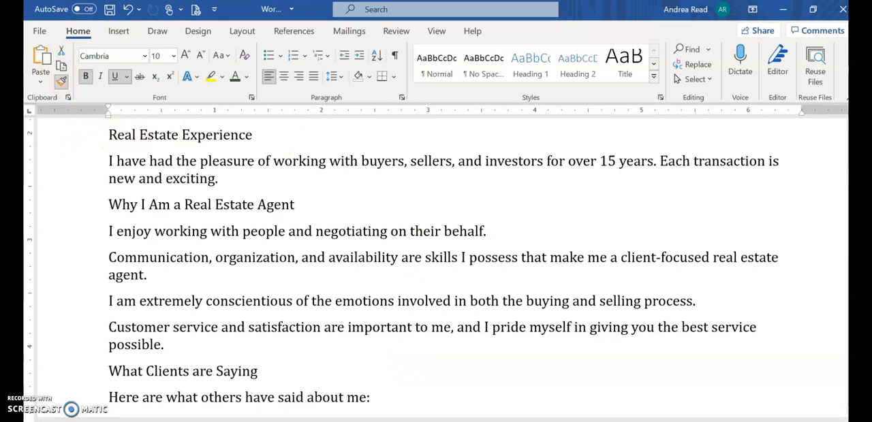
pyautogui.hotkey('alt', 'Tab')
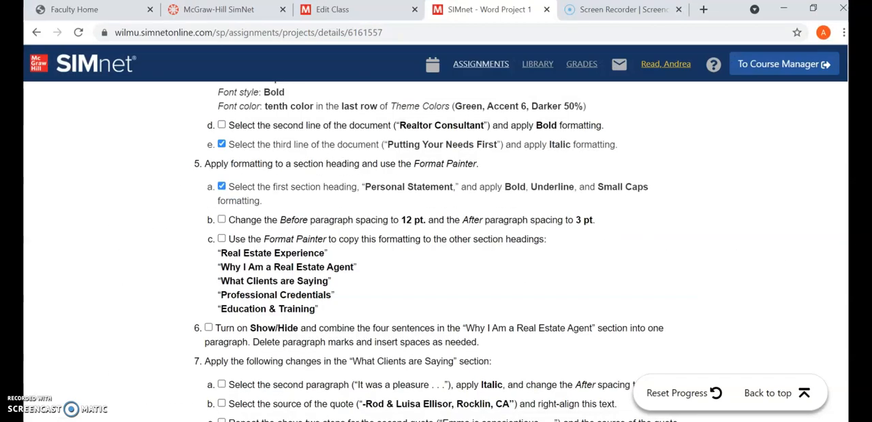
pyautogui.hotkey('alt', 'Tab')
pyautogui.moveTo(101, 132); pyautogui.dragTo(258, 135)
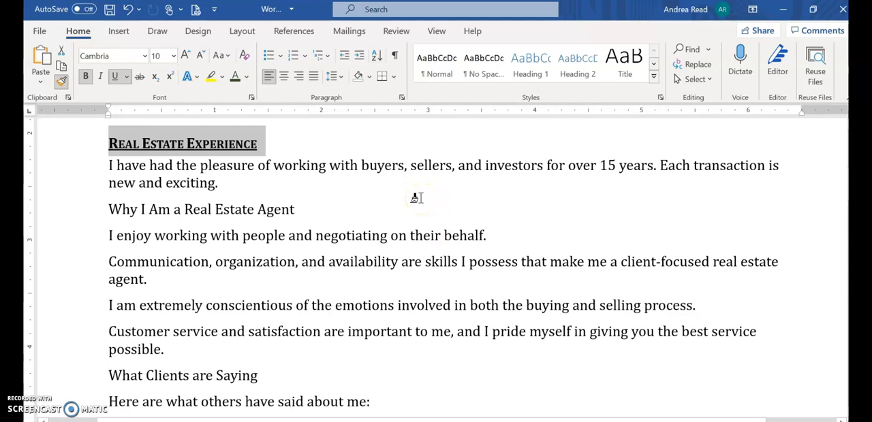
# Copy the heading formatting to the Education & Training heading with the Format Painter and show the formatting marks.
pyautogui.scroll(-10, 113, 214)
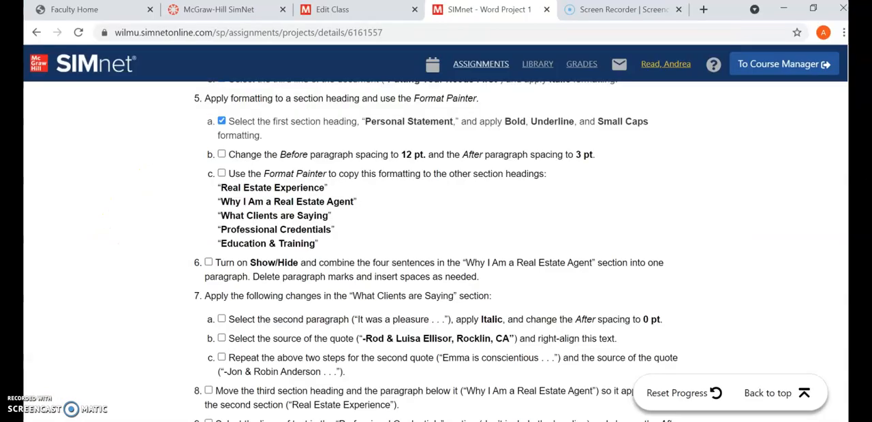
pyautogui.moveTo(110, 233); pyautogui.dragTo(244, 235)
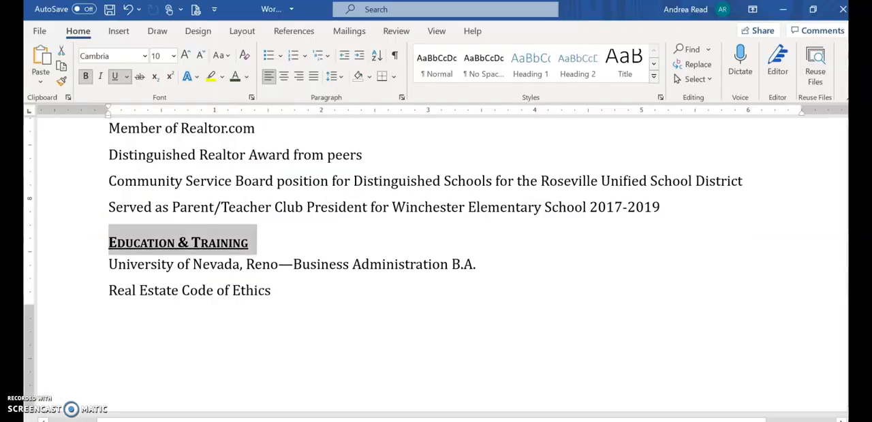
pyautogui.click(250, 241)
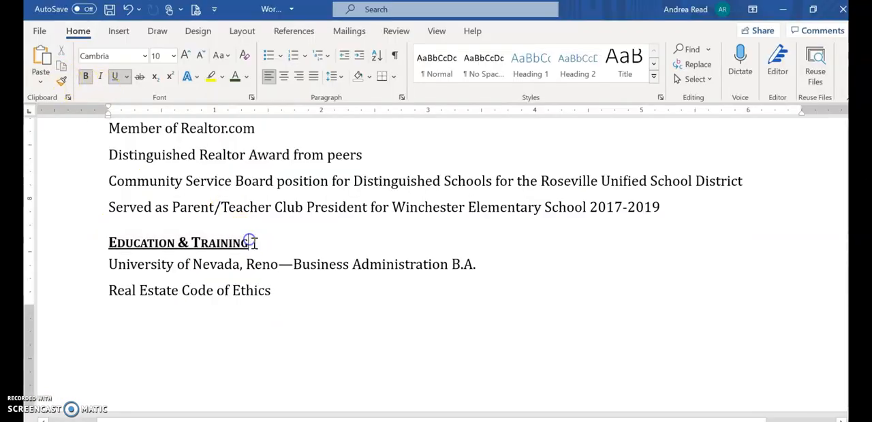
pyautogui.click(396, 58)
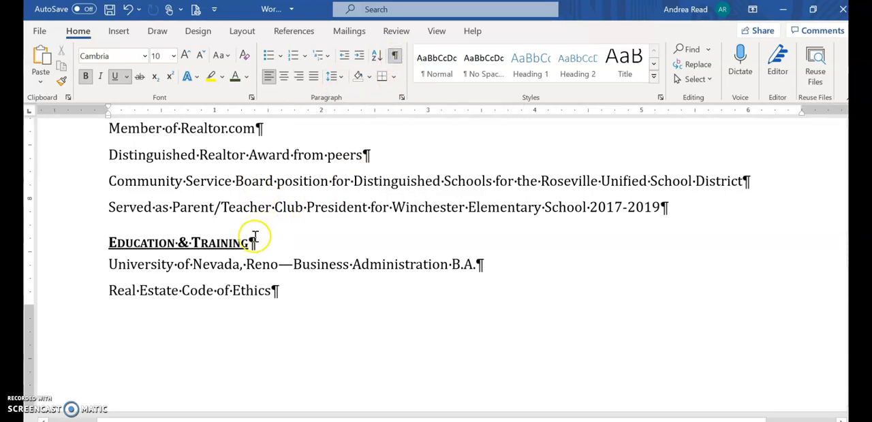
# Paste the Why I Am a Real Estate Agent section above the Real Estate Experience heading and delete the empty paragraph between them.
pyautogui.write('I enjoy working with people and negotiating on their behalf. Communication, organization, and availability are skills I possess that make me a client-focused real estate agent. I am extremely conscientious of the emotions involved in both the buying and selling process. Customer service and satisfaction are important to me, and I pride myself in giving you the best service possible.')
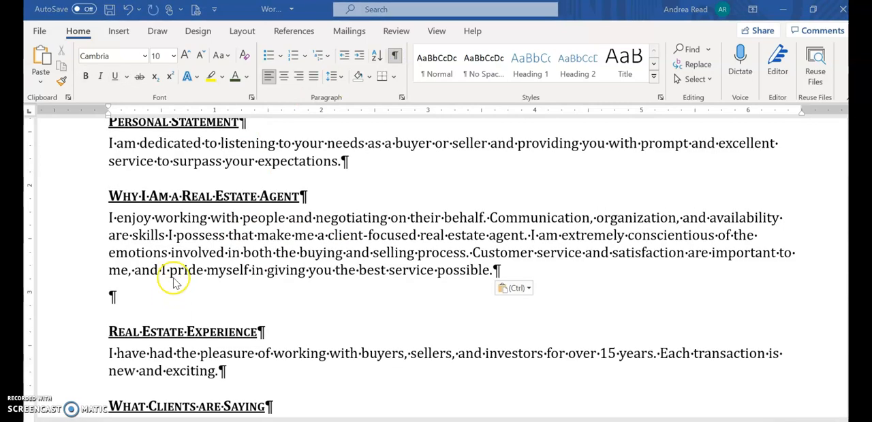
pyautogui.click(100, 300)
pyautogui.moveTo(102, 300); pyautogui.dragTo(131, 297)
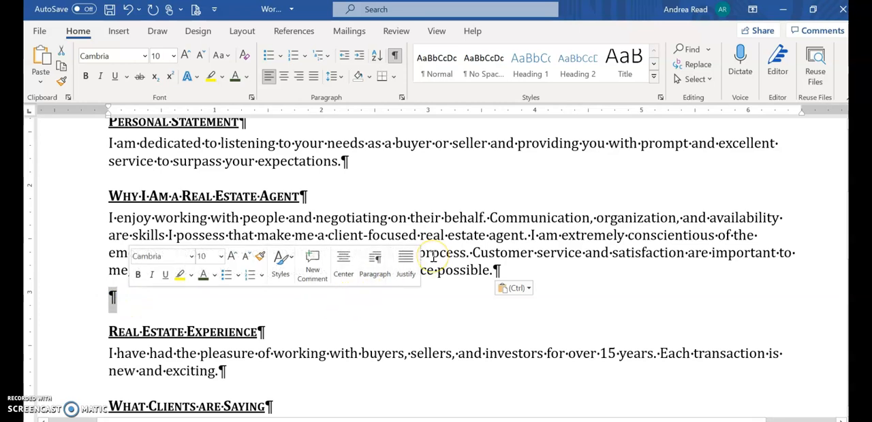
pyautogui.press('Delete')
pyautogui.click(164, 320)
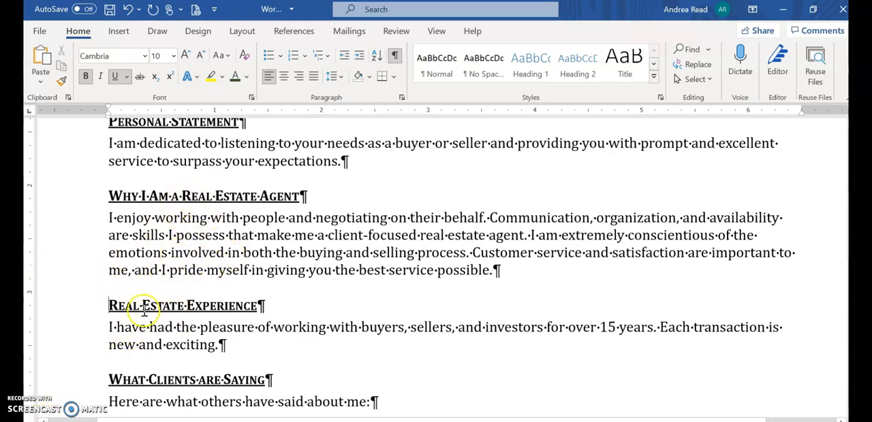
# Use the Format Painter to apply the copied body-line formatting to the lines under Professional Credentials and Education & Training.
pyautogui.scroll(-10, 201, 236)
pyautogui.scroll(3, 284, 133)
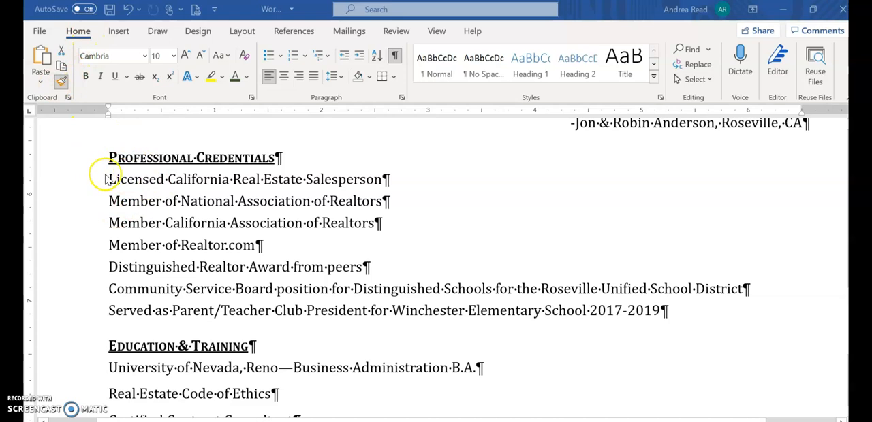
pyautogui.moveTo(106, 183); pyautogui.dragTo(105, 311)
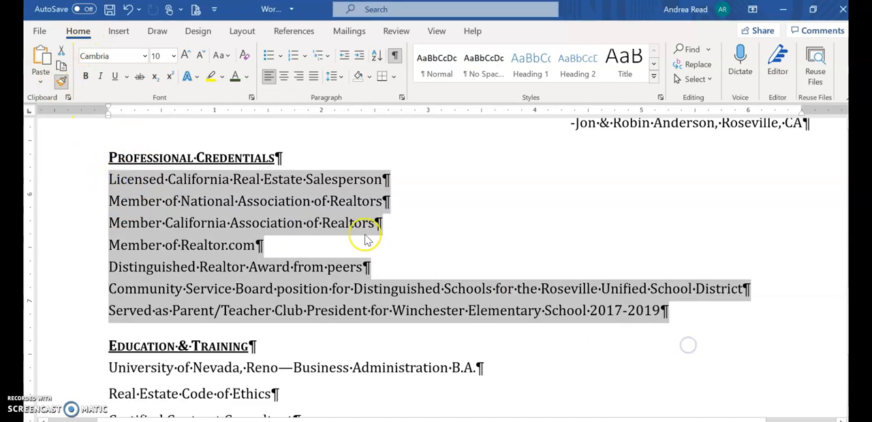
pyautogui.scroll(-1, 277, 202)
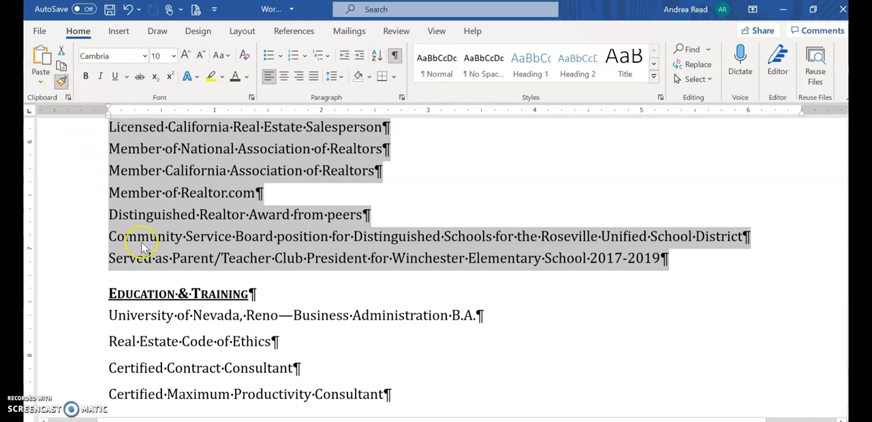
pyautogui.scroll(-1, 120, 238)
pyautogui.moveTo(107, 254)
pyautogui.mouseDown()
pyautogui.moveTo(298, 311)
pyautogui.moveTo(359, 344)
pyautogui.mouseUp()
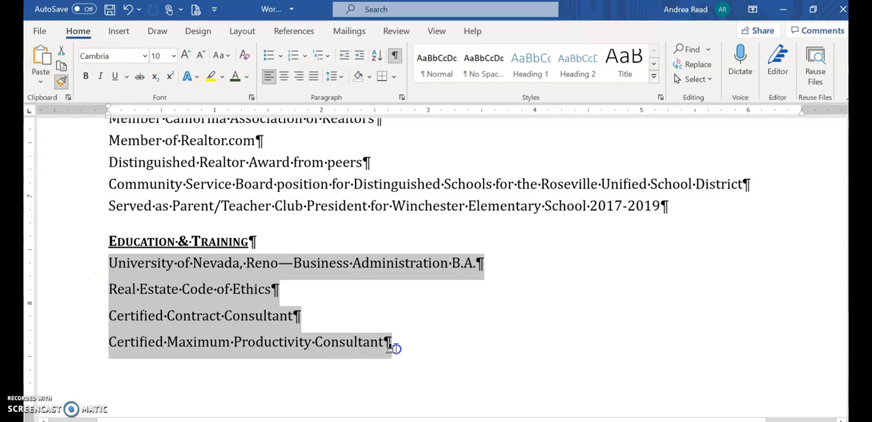
pyautogui.moveTo(393, 348); pyautogui.dragTo(395, 348)
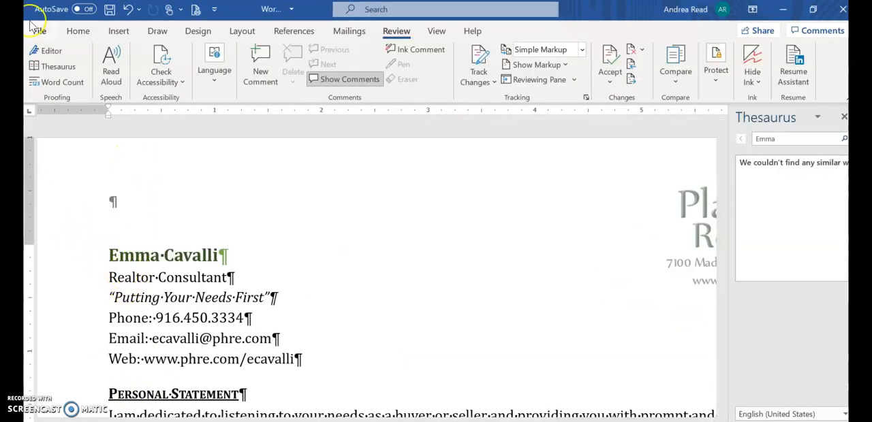
# Search the document for the word "surpass".
pyautogui.click(78, 30)
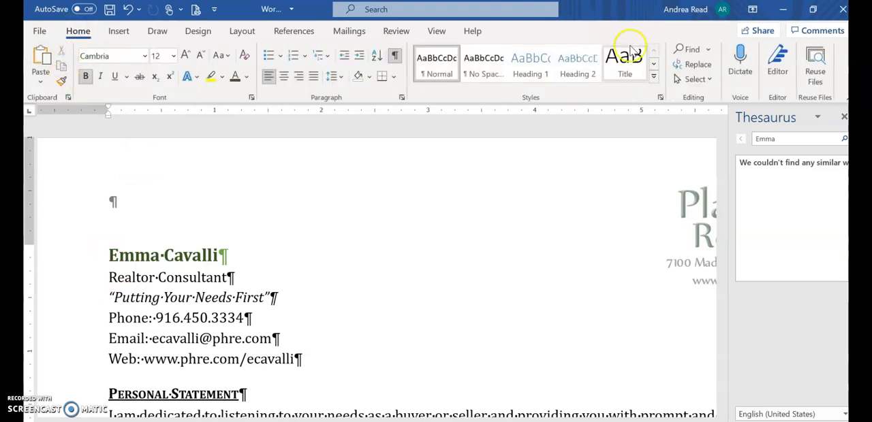
pyautogui.click(689, 49)
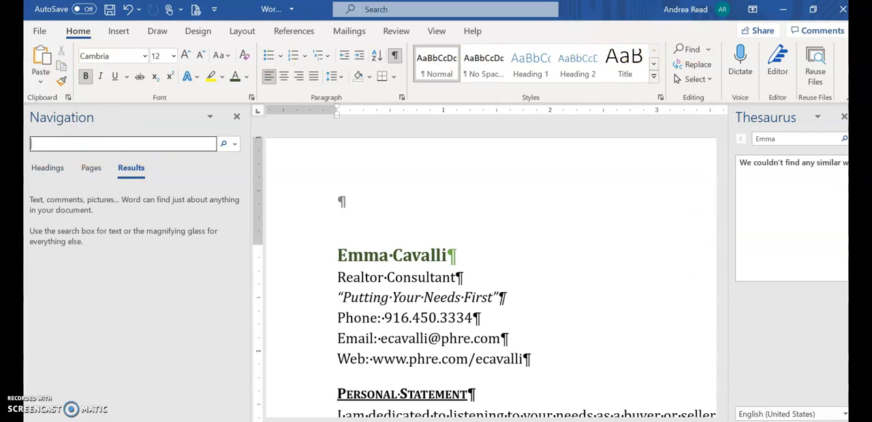
pyautogui.write('surpass')
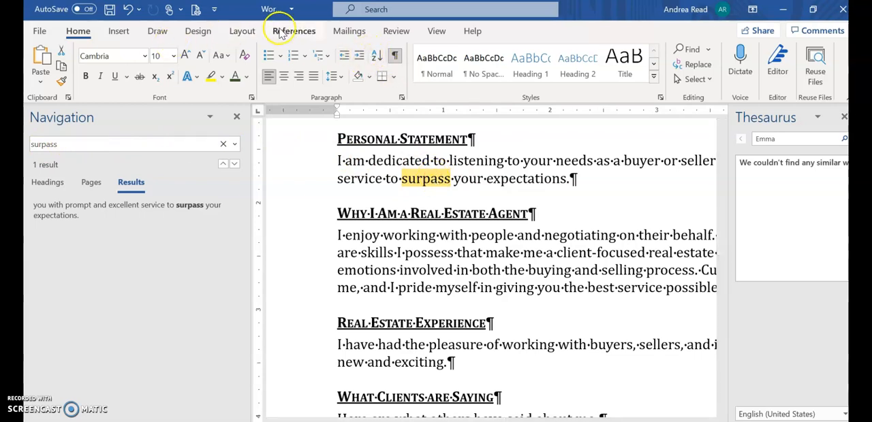
# Replace the word "surpass" in the Personal Statement section with its synonym "exceed".
pyautogui.click(398, 31)
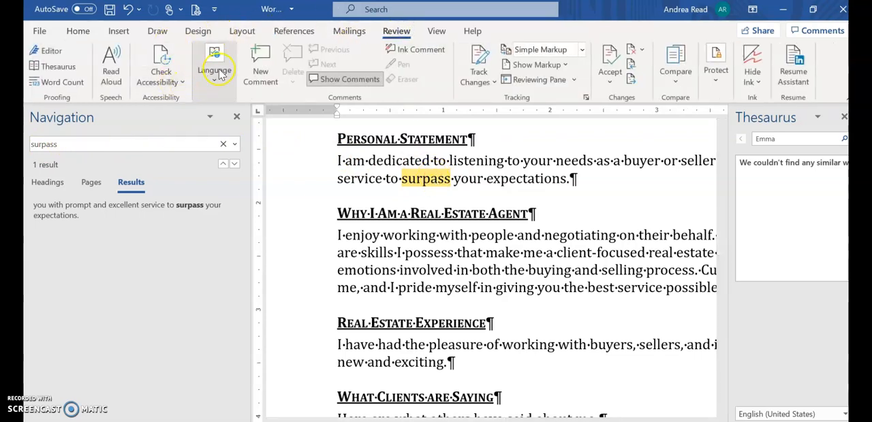
pyautogui.click(67, 71)
pyautogui.click(773, 167)
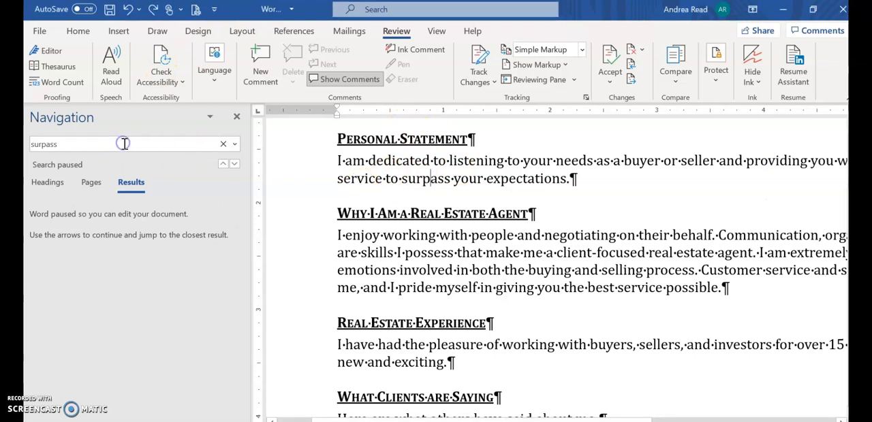
pyautogui.rightClick(428, 179)
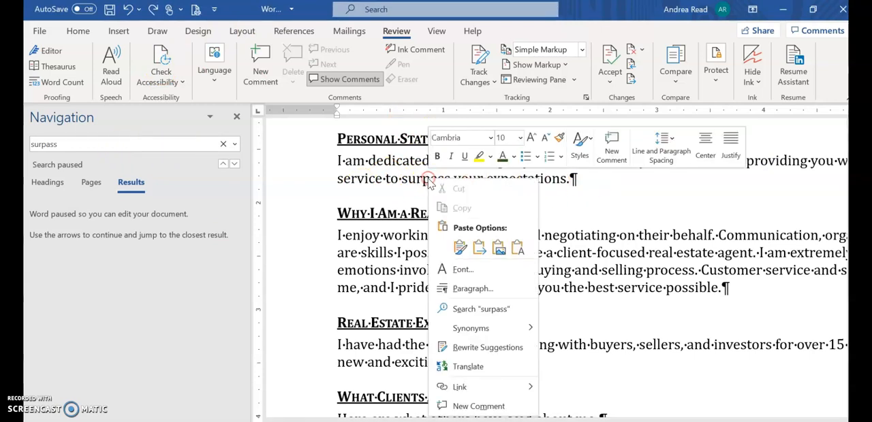
pyautogui.moveTo(477, 330)
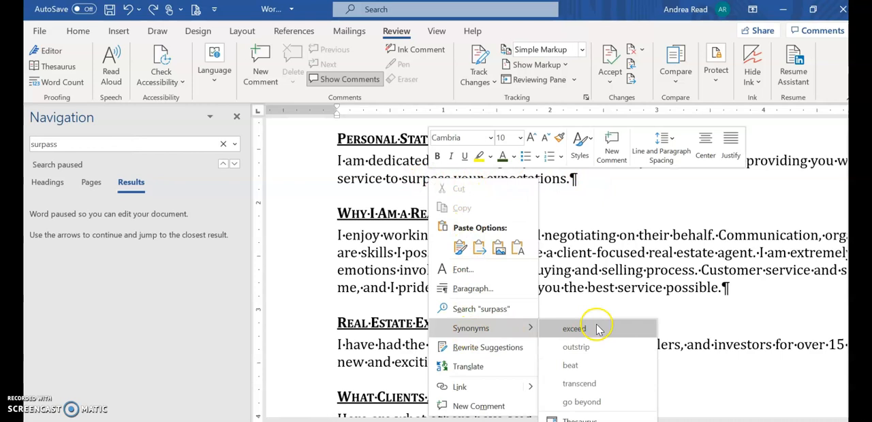
pyautogui.click(575, 329)
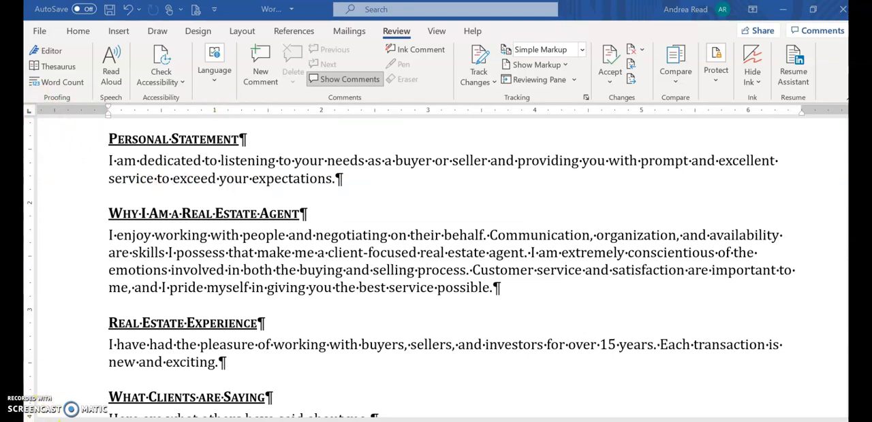
# Switch to the SIMnet project page in the browser, review the document properties required in step 14, and return to Word.
pyautogui.click(58, 421)
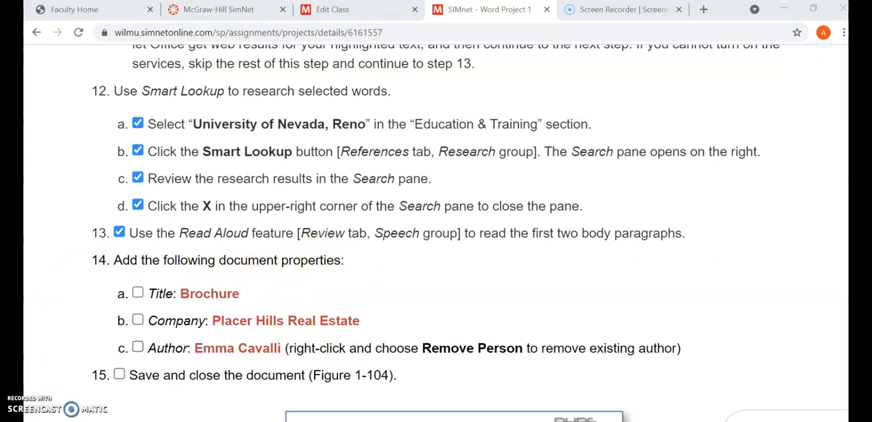
pyautogui.click(563, 380)
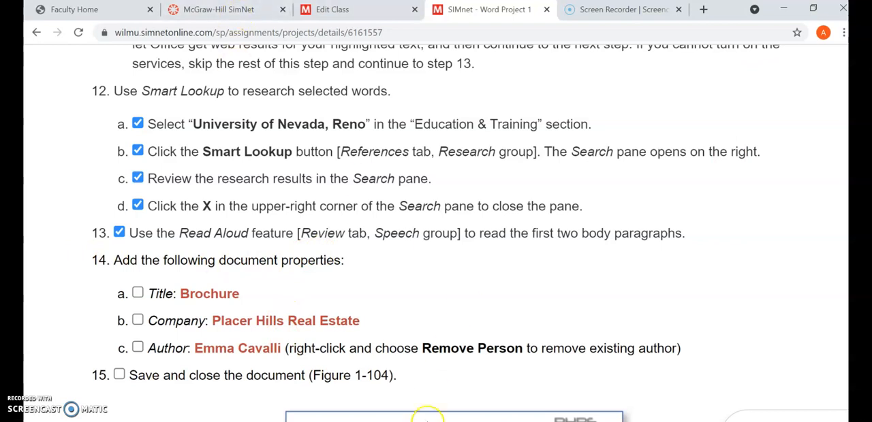
pyautogui.hotkey('alt', 'Tab')
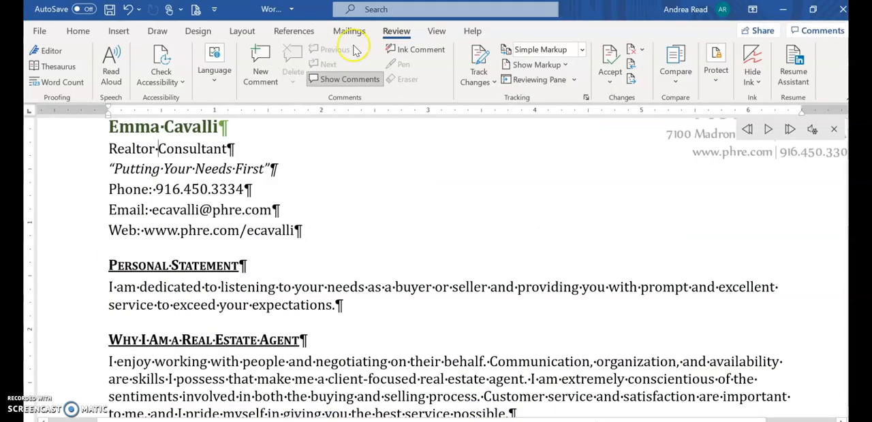
# Open the document's Info page and bring its title, author and other properties into view.
pyautogui.click(38, 29)
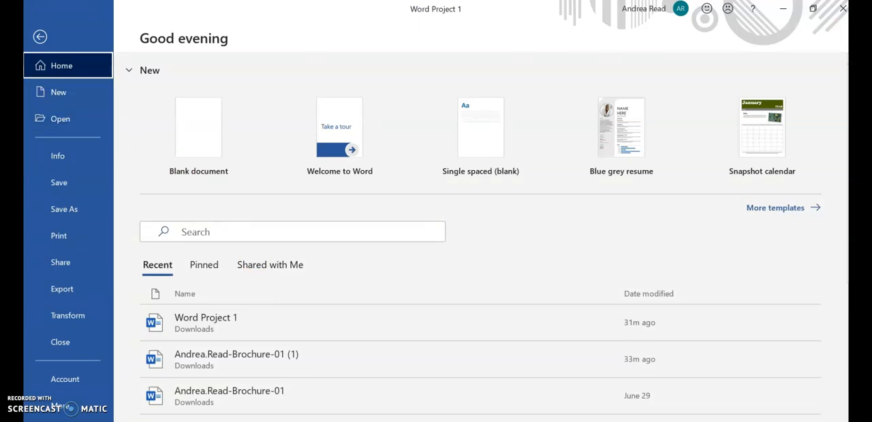
pyautogui.click(56, 156)
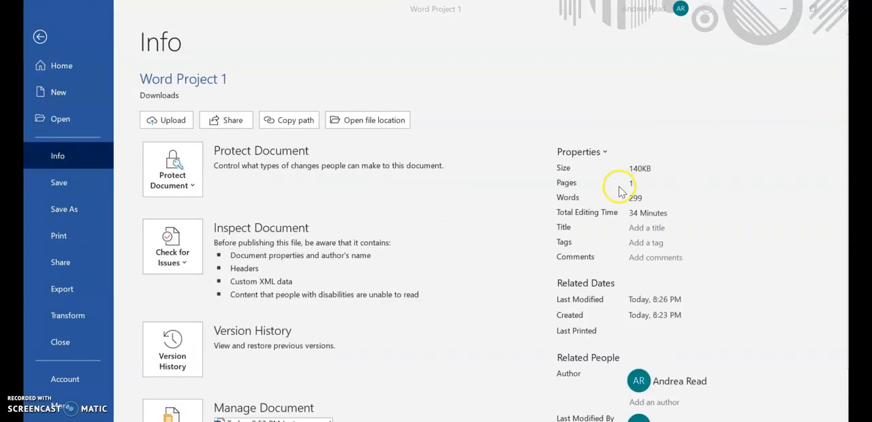
pyautogui.click(643, 229)
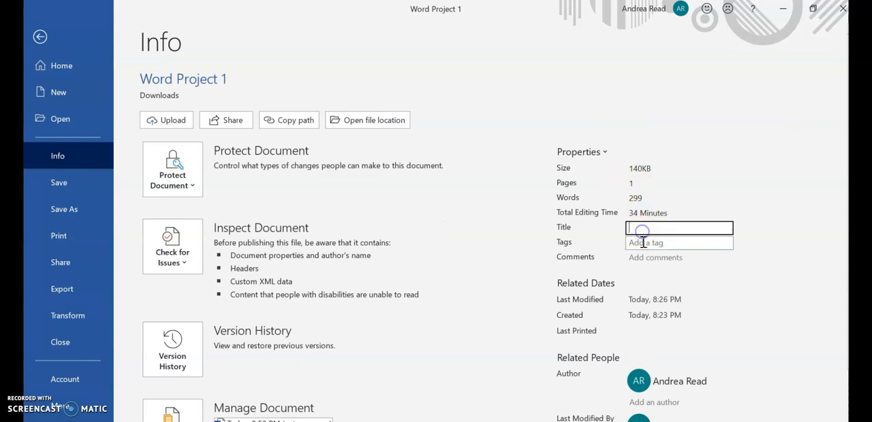
pyautogui.scroll(-1, 732, 276)
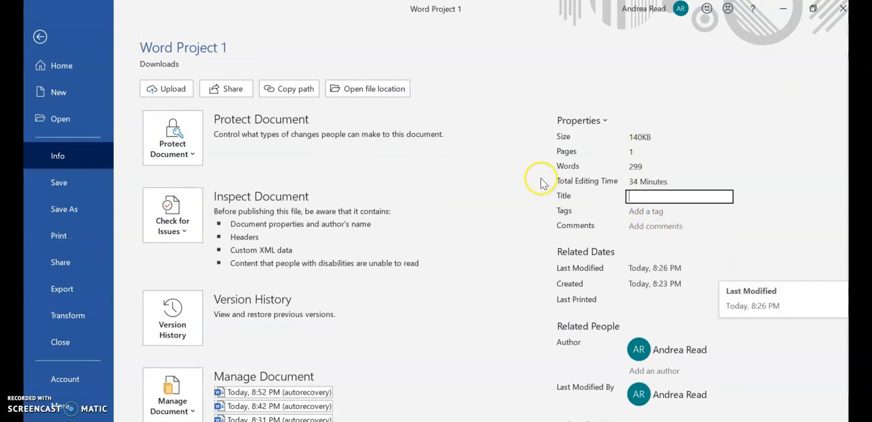
pyautogui.scroll(-1, 644, 247)
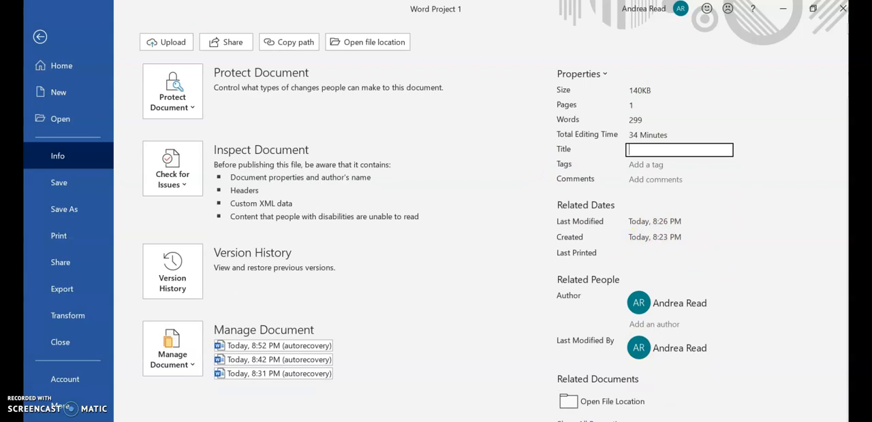
pyautogui.click(488, 421)
pyautogui.click(584, 403)
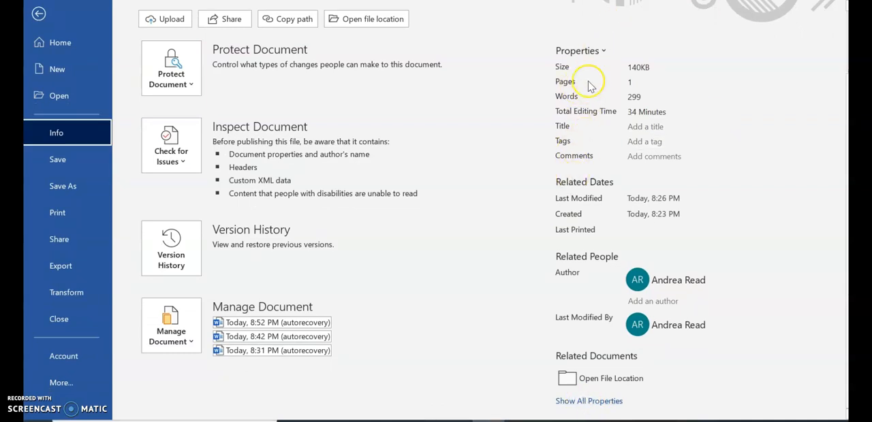
# Examine the fields in the document's advanced properties summary and close it without saving.
pyautogui.click(601, 51)
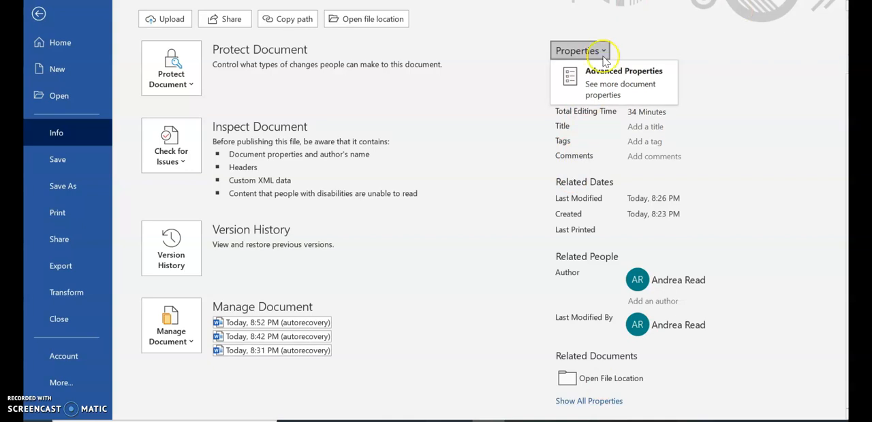
pyautogui.click(606, 77)
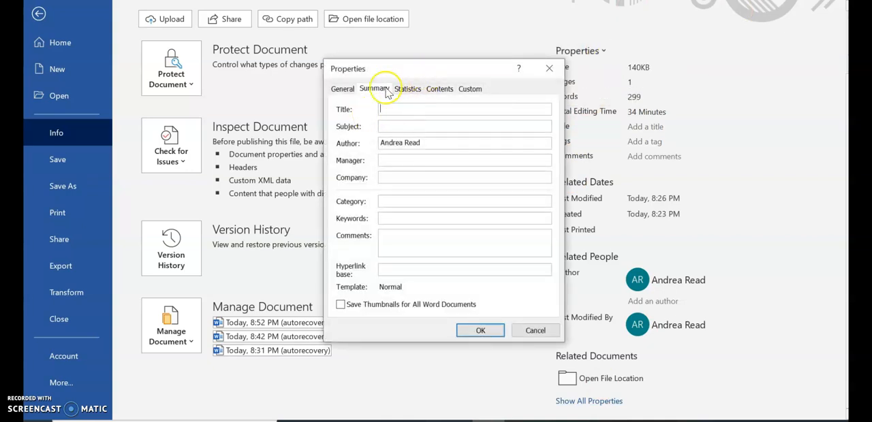
pyautogui.click(536, 332)
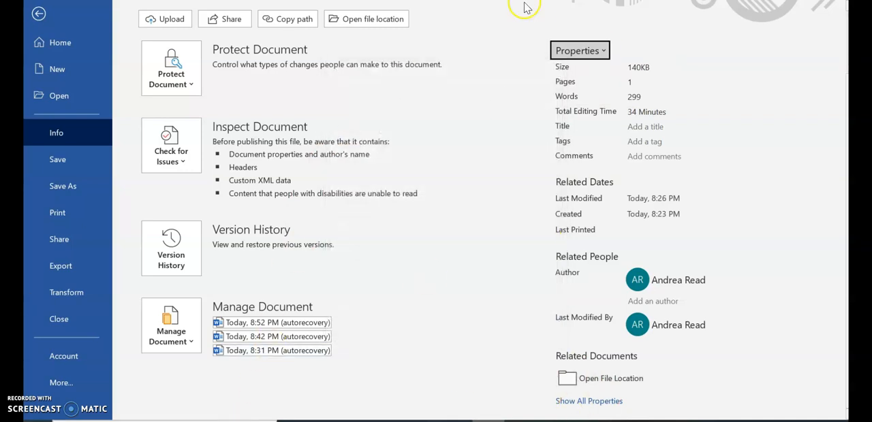